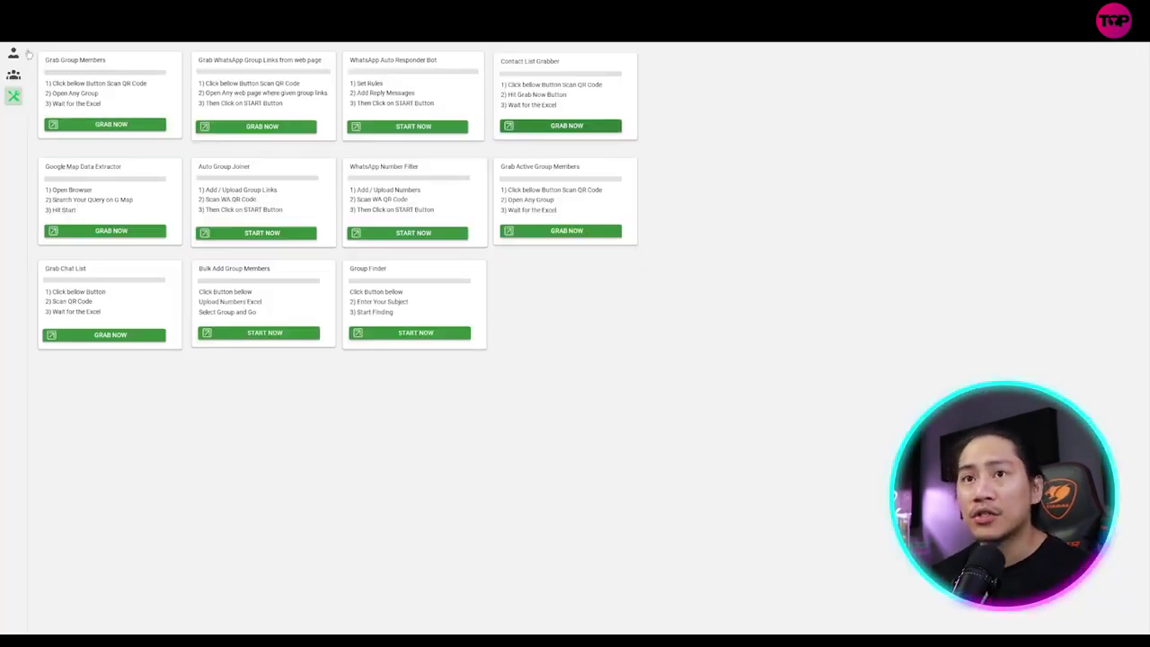
Switch to the bulk message campaign screen from the left sidebar.
left_click(13, 52)
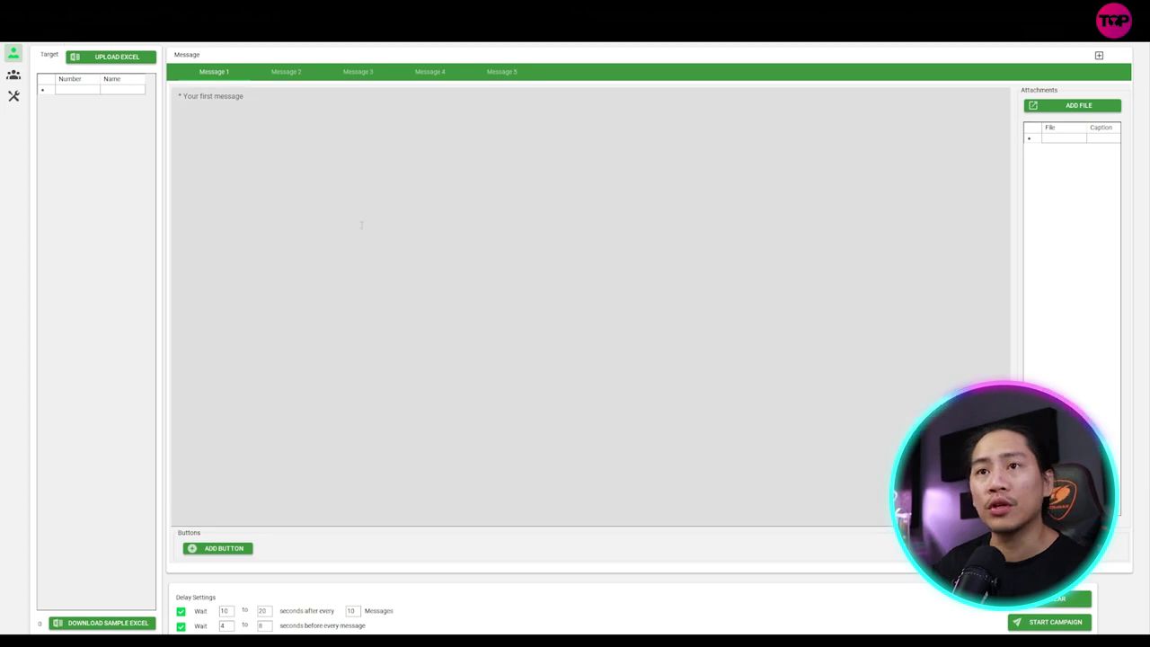
Launch the Contact List Grabber from the tools grid and initiate it with WhatsApp Web maximized.
left_click(13, 98)
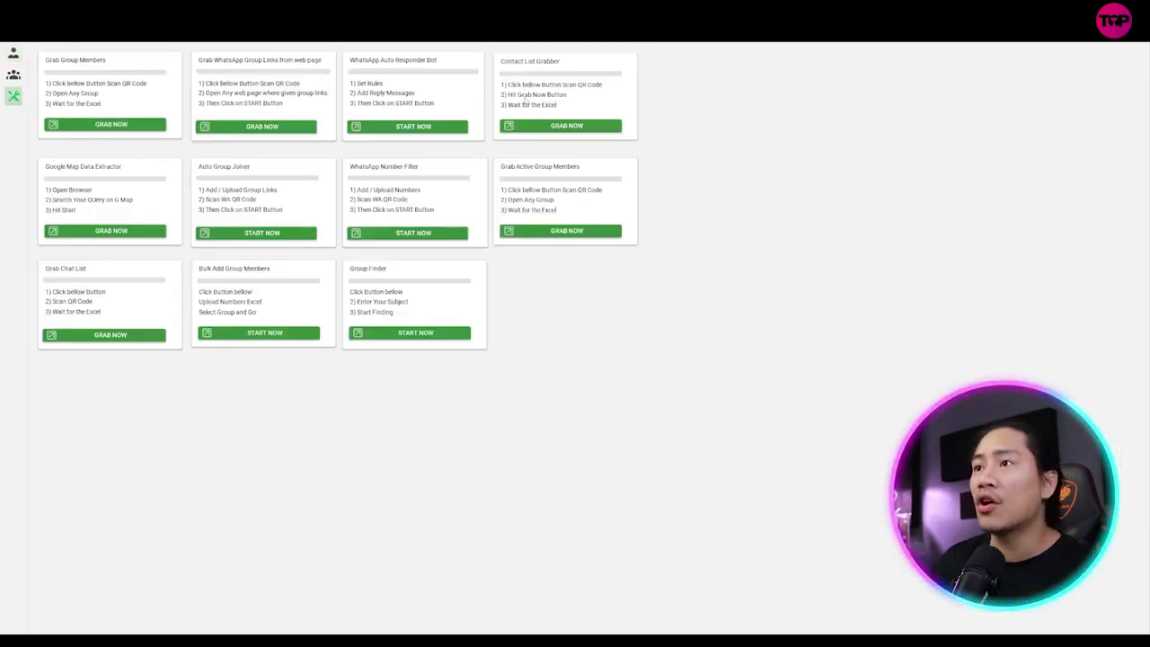
left_click(557, 127)
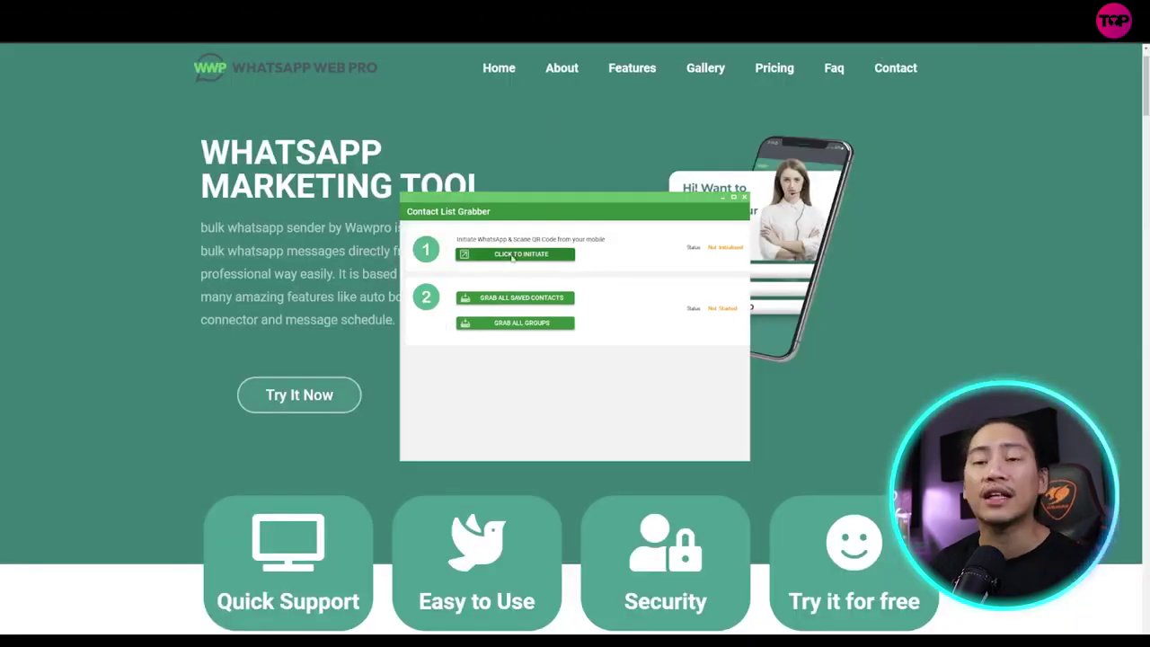
left_click(514, 255)
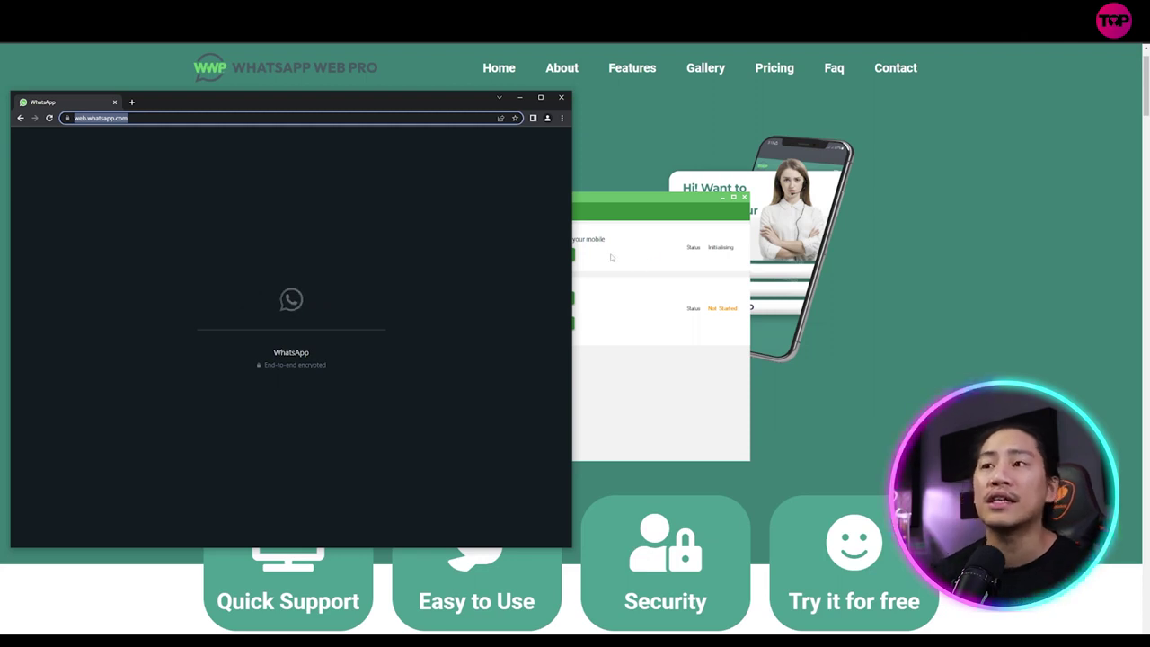
double_click(325, 104)
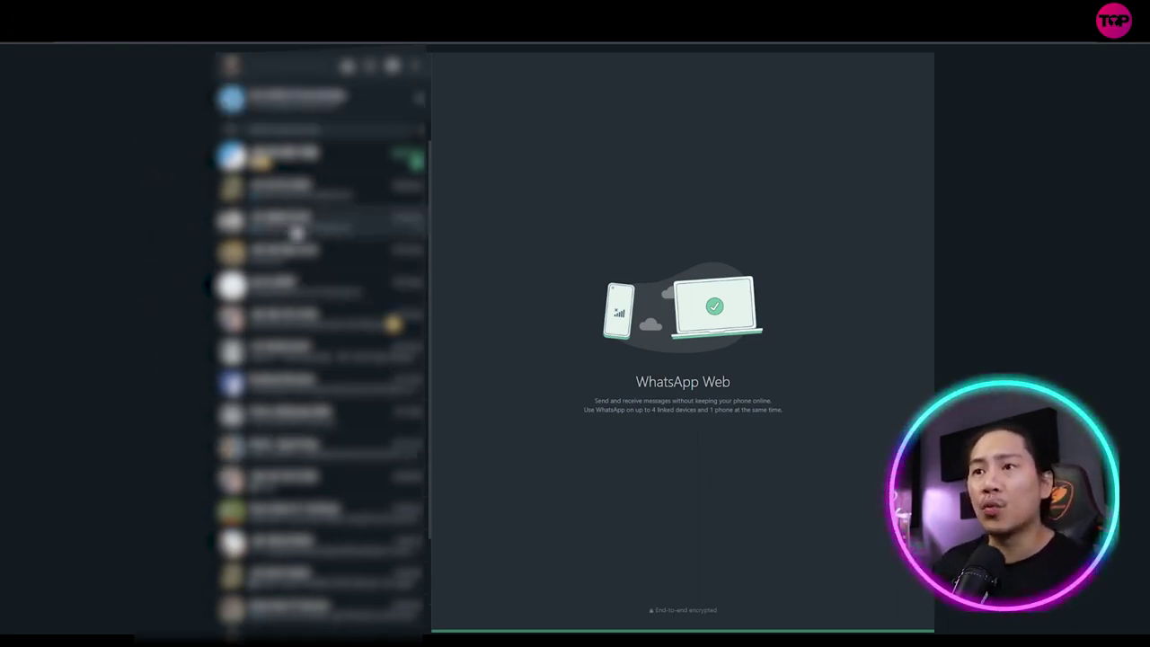
key("alt+Tab")
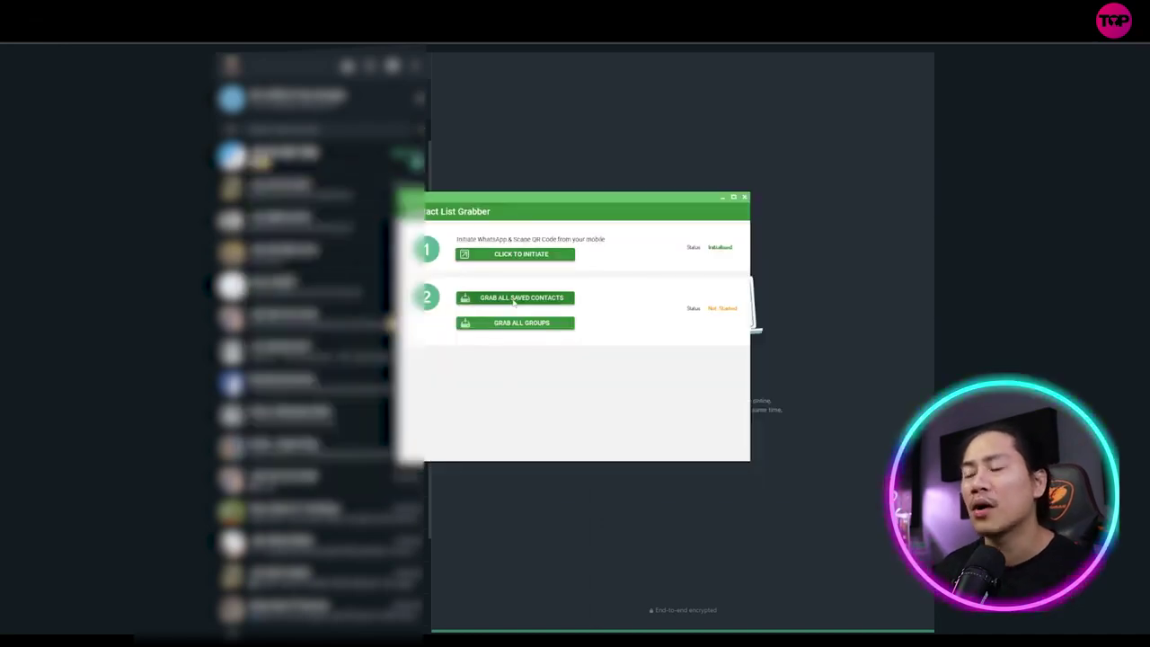
Save all saved contacts as 11ContactListList.xlsx on the Desktop, then minimize the Contact List Grabber.
left_click(514, 302)
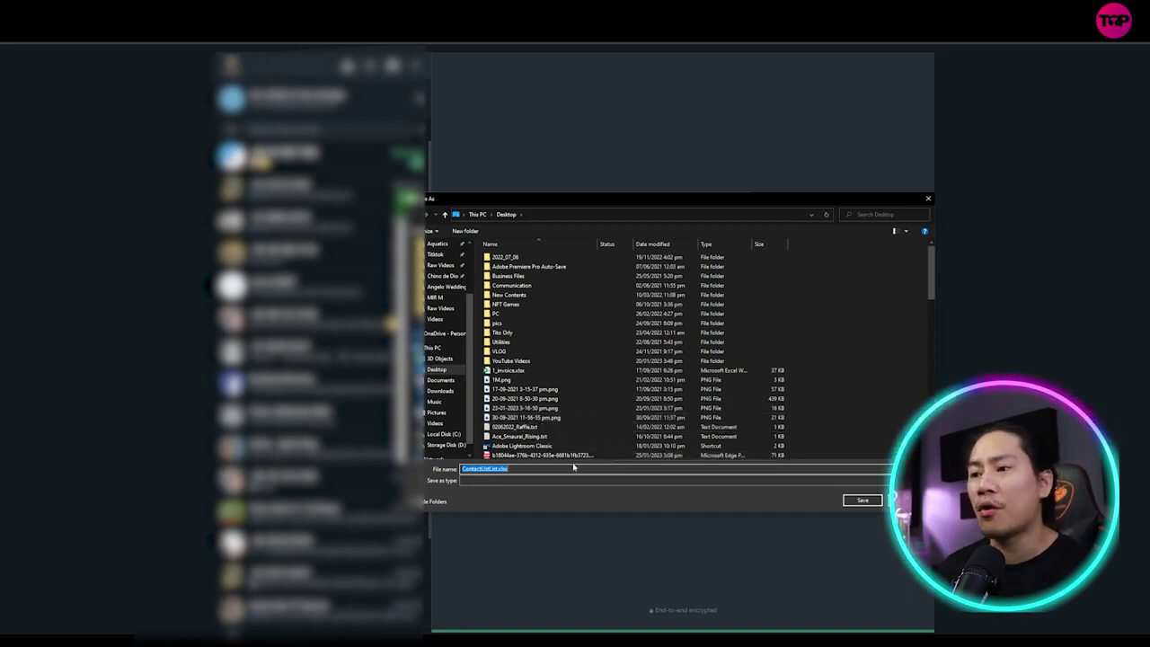
left_click(463, 468)
type("11")
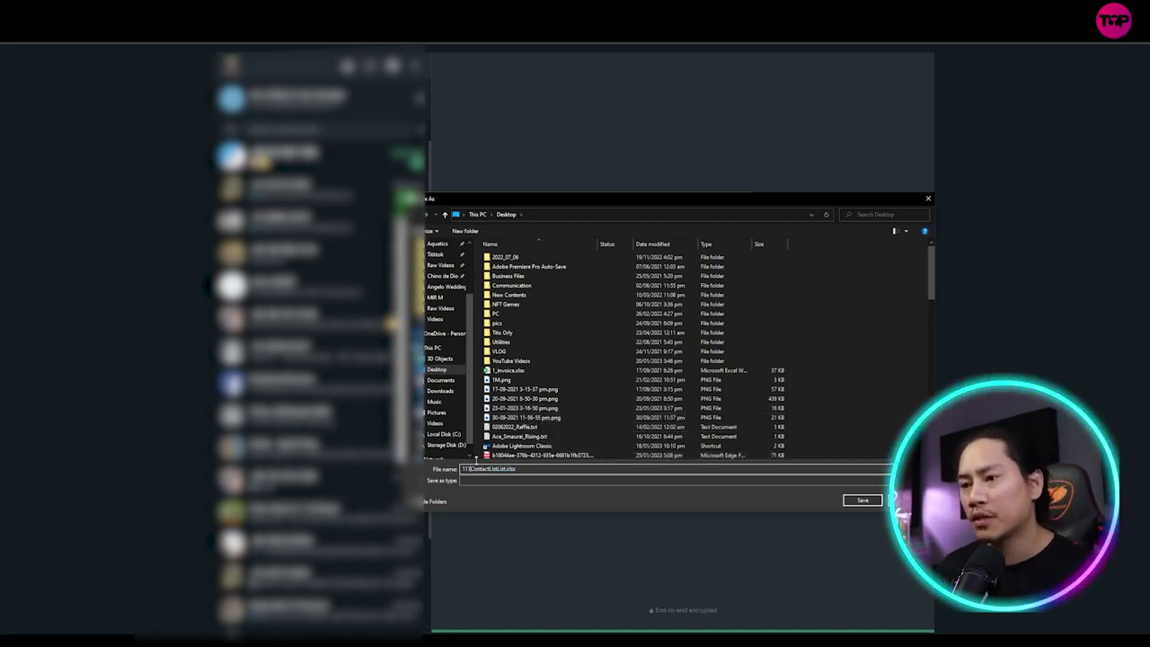
left_click(858, 499)
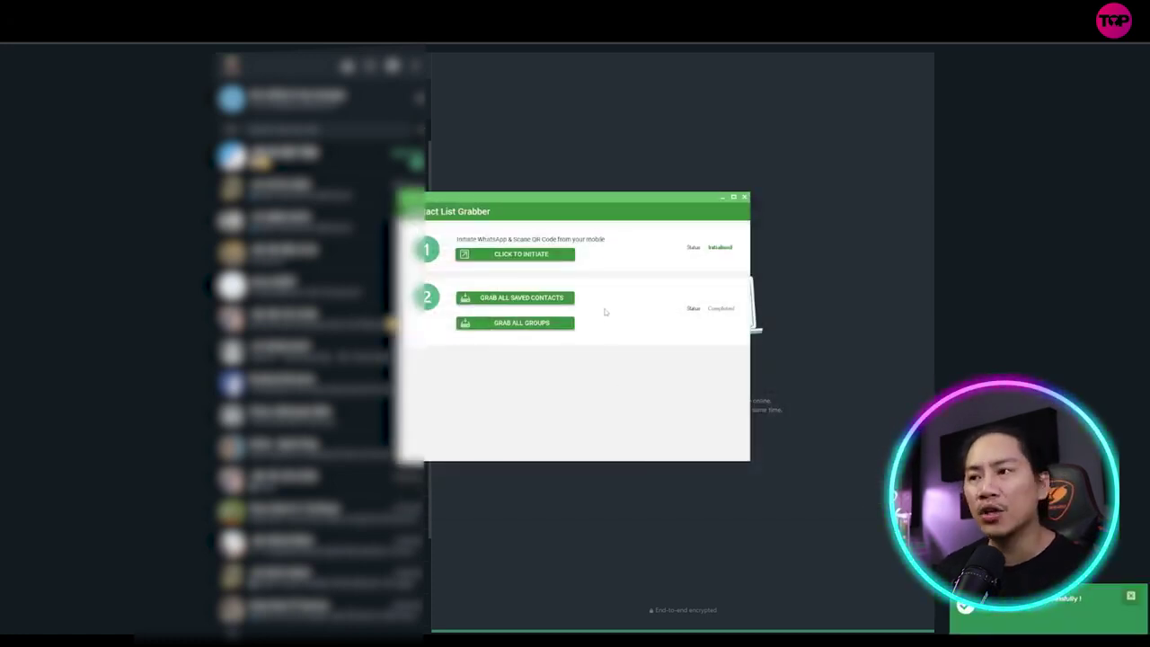
left_click(722, 197)
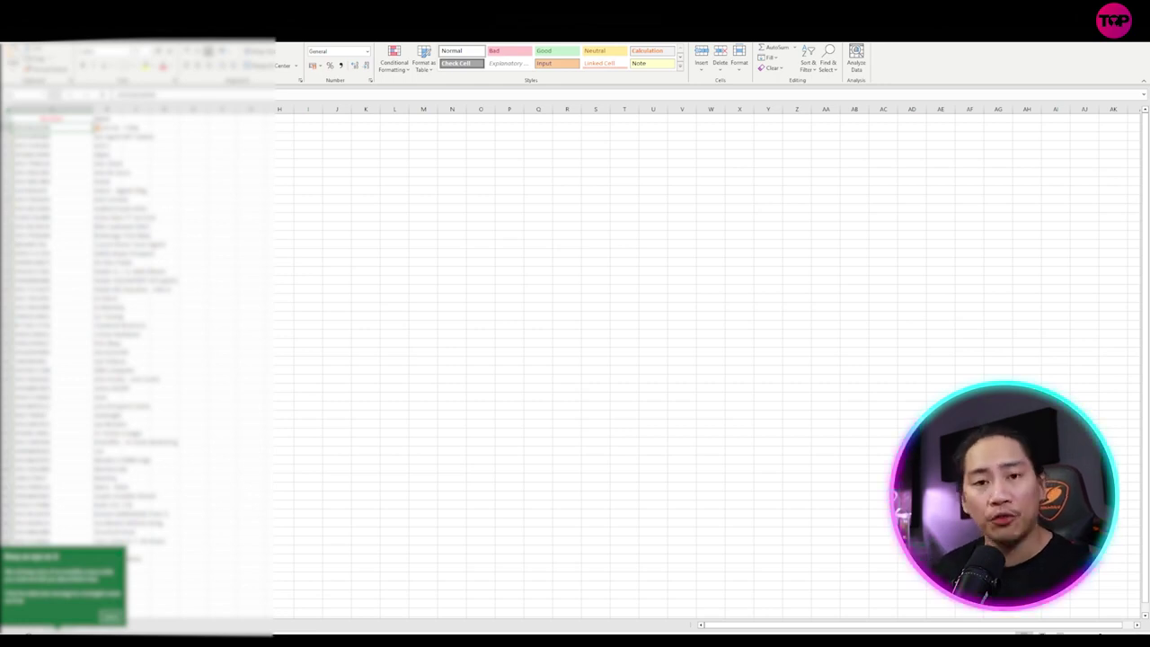
mouse_move(447, 640)
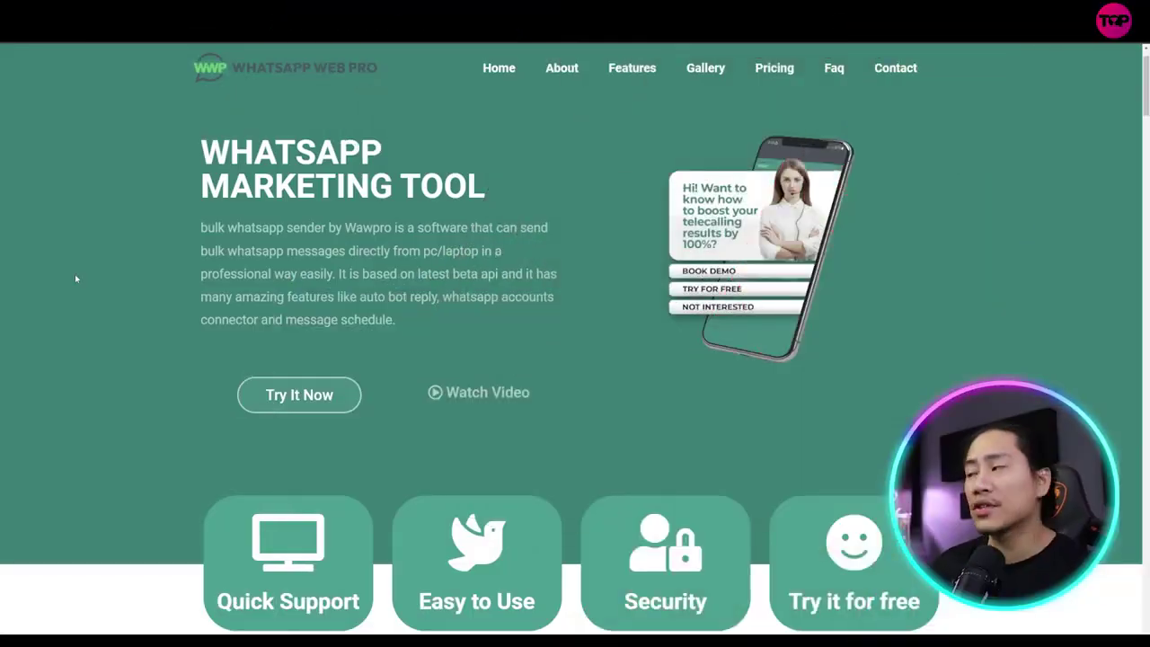
scroll(77, 266, "down", 2)
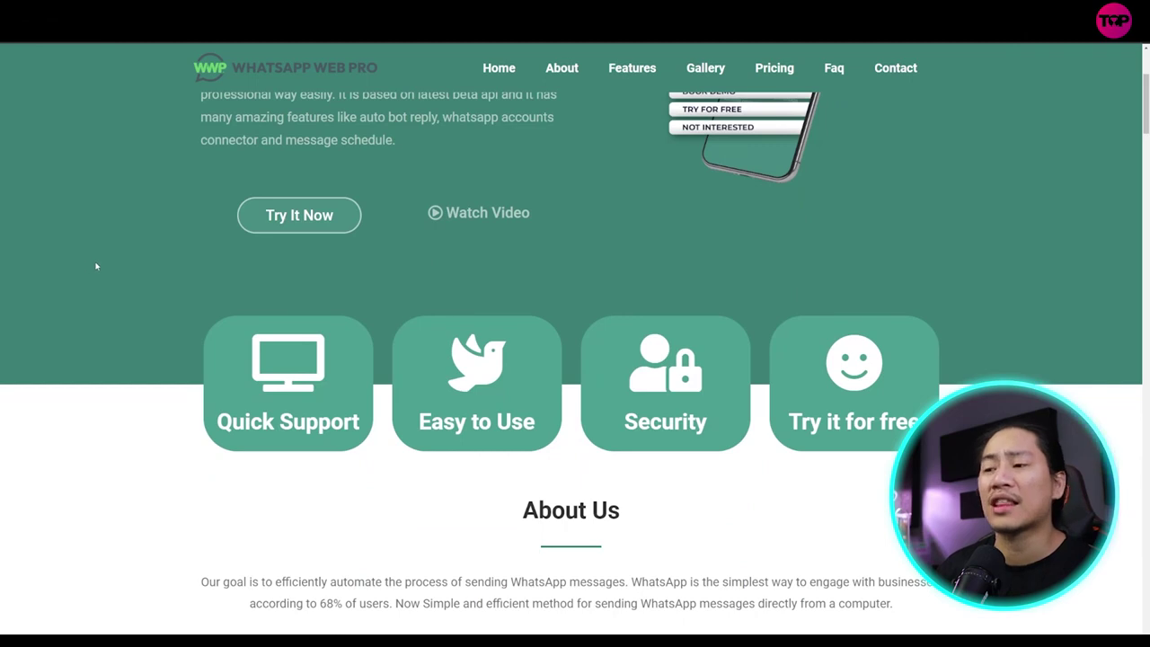
scroll(97, 265, "down", 2)
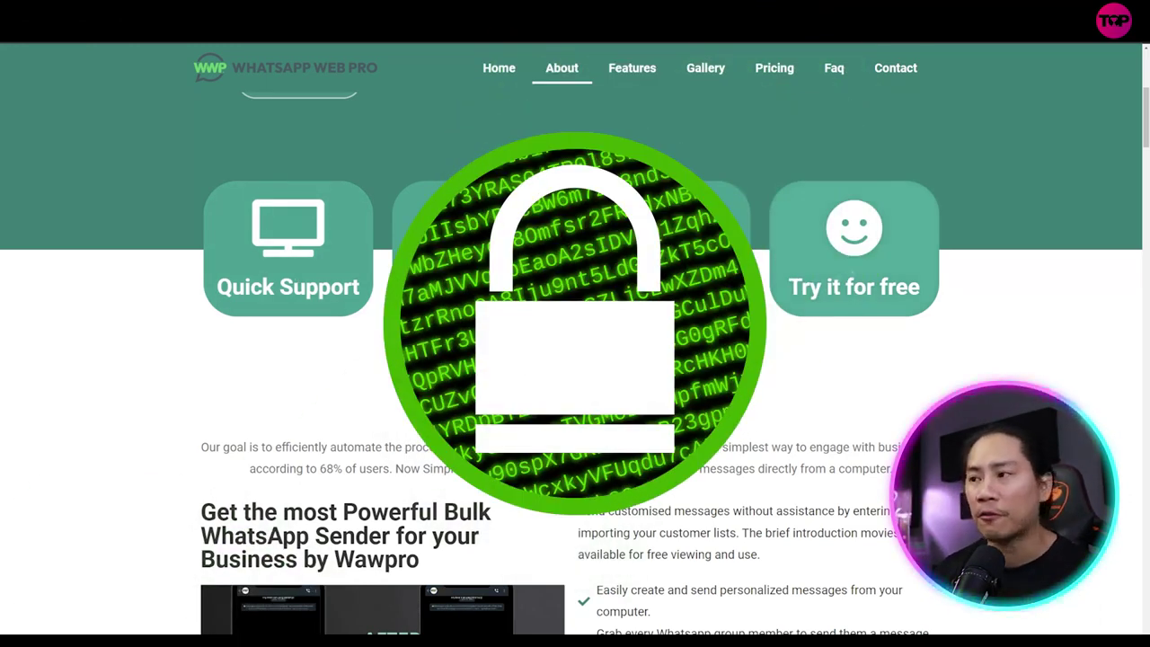
scroll(391, 344, "down", 1)
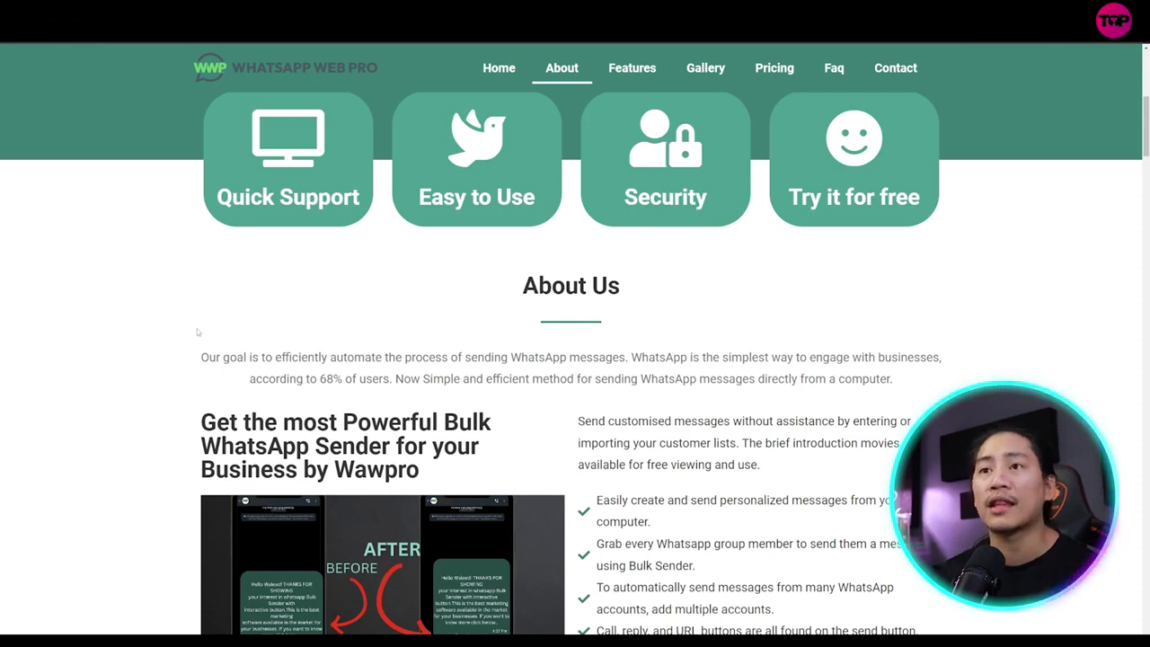
scroll(182, 316, "down", 1)
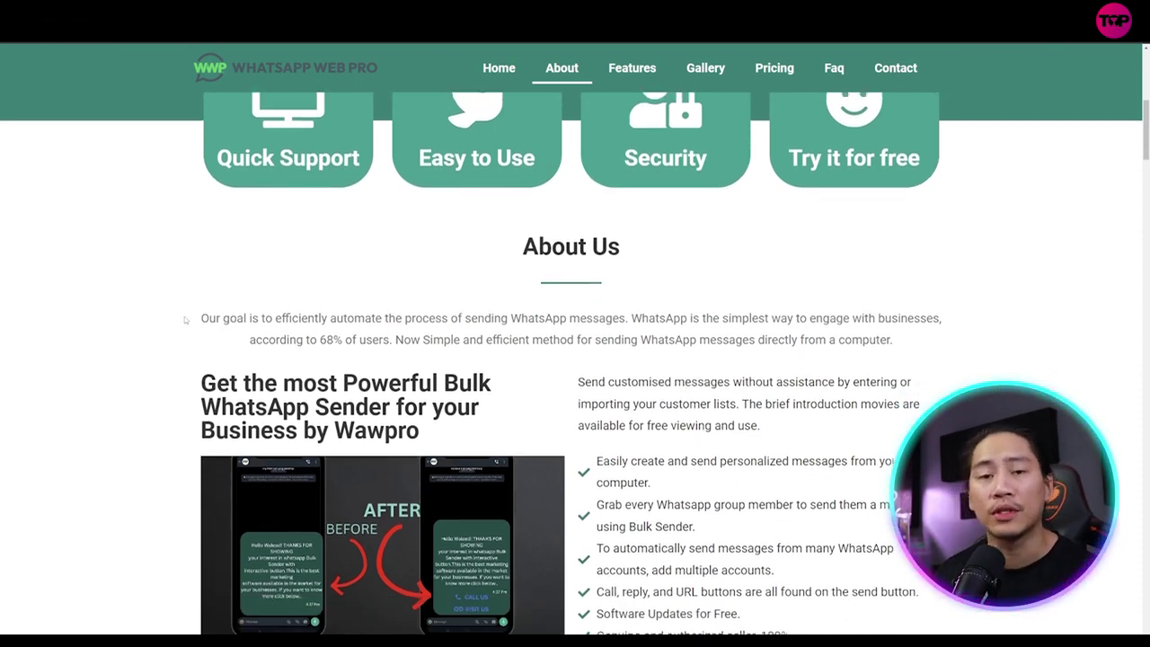
scroll(183, 312, "down", 3)
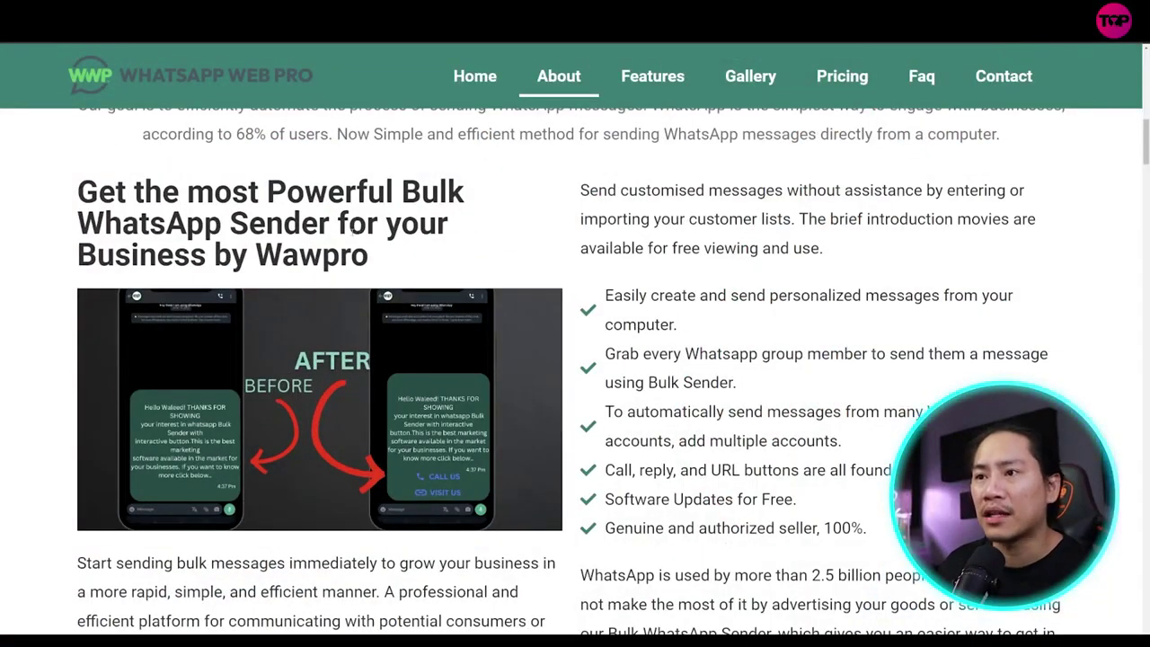
scroll(415, 258, "down", 4)
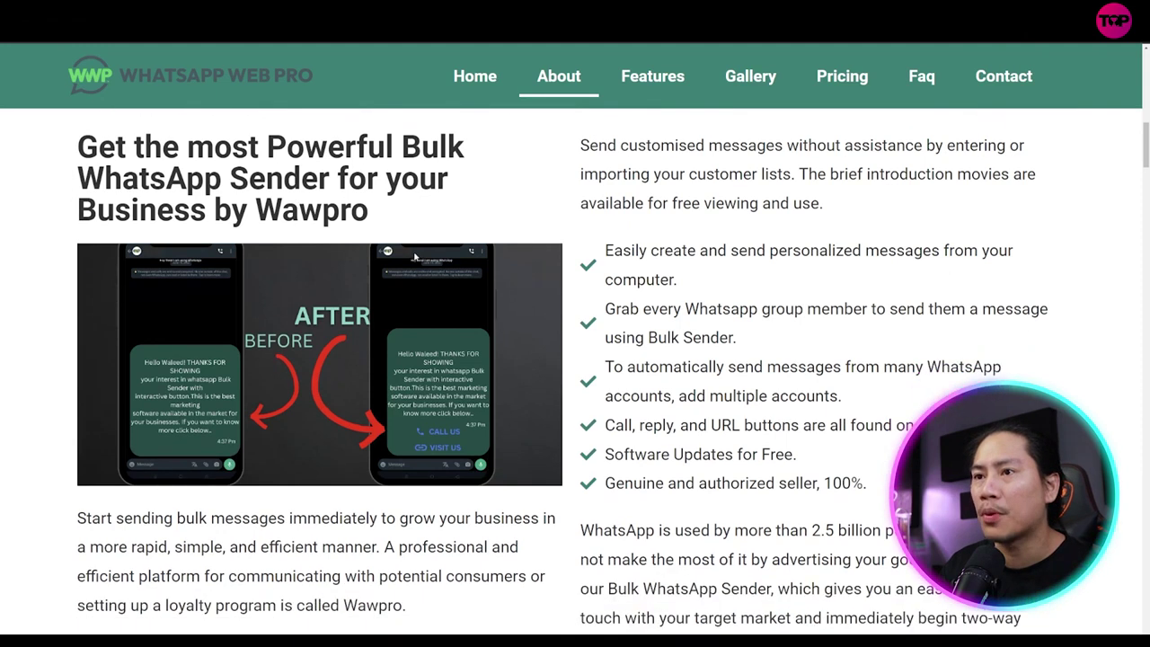
scroll(564, 342, "down", 3)
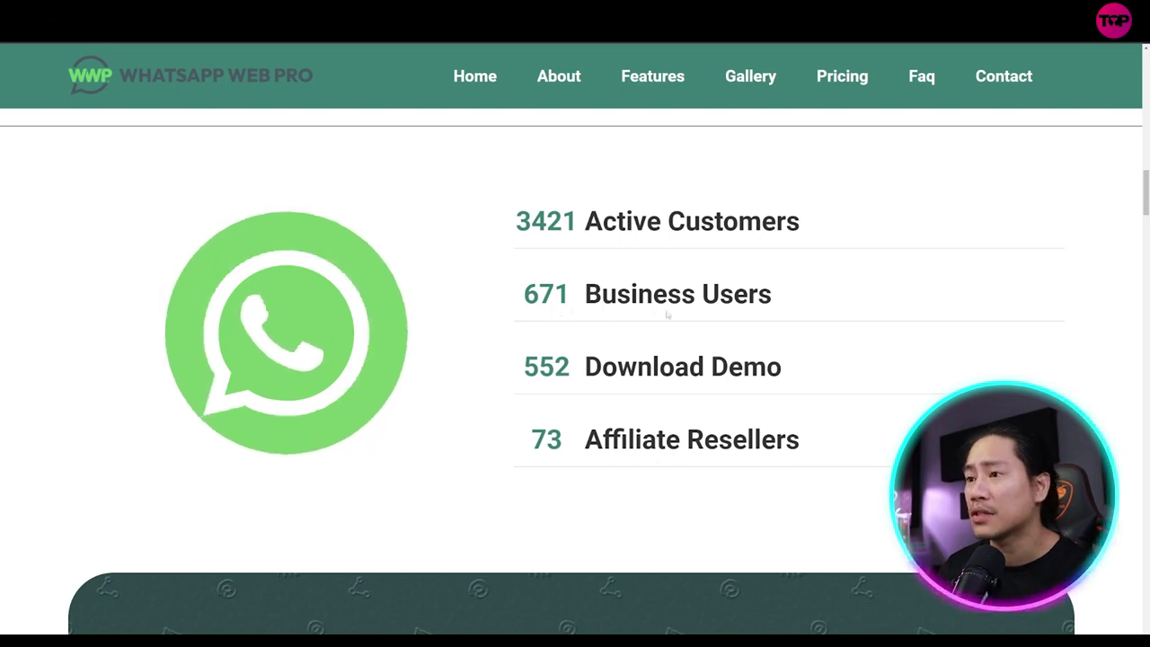
scroll(580, 314, "down", 1)
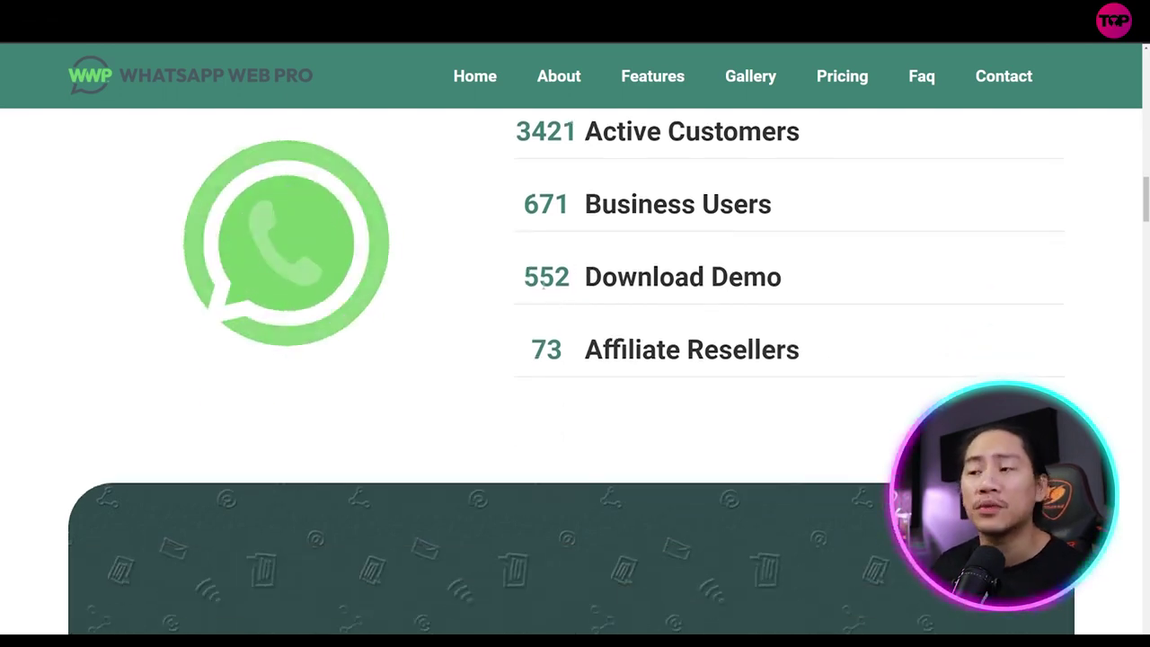
scroll(557, 296, "down", 1)
scroll(566, 276, "down", 3)
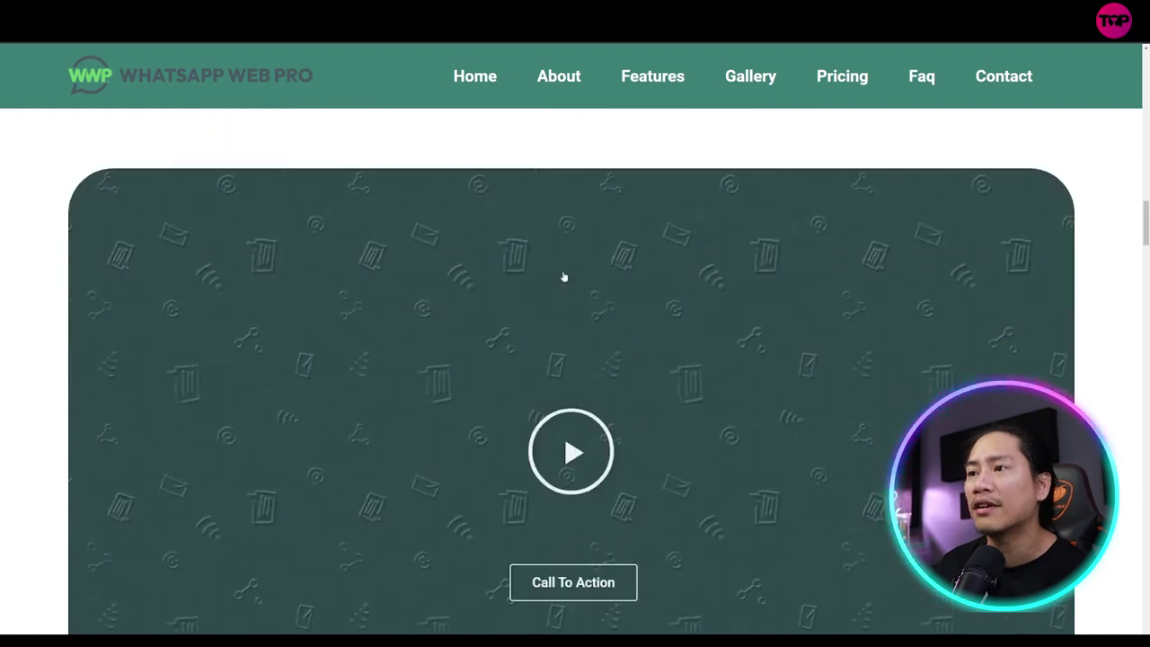
scroll(562, 275, "down", 3)
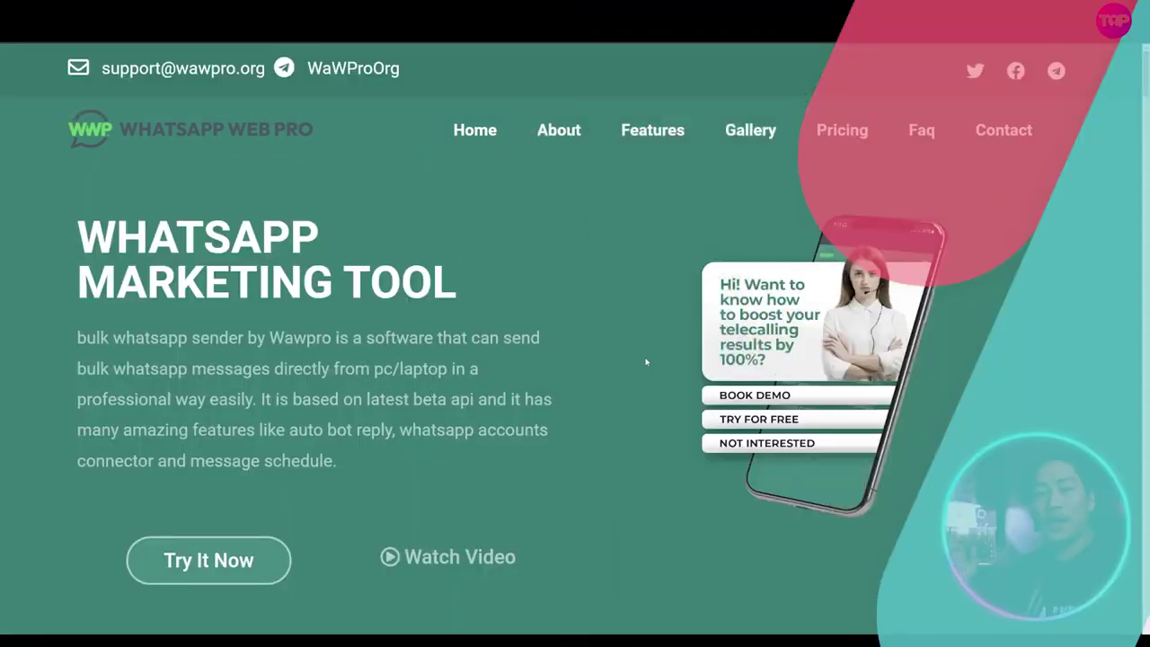
left_click(631, 133)
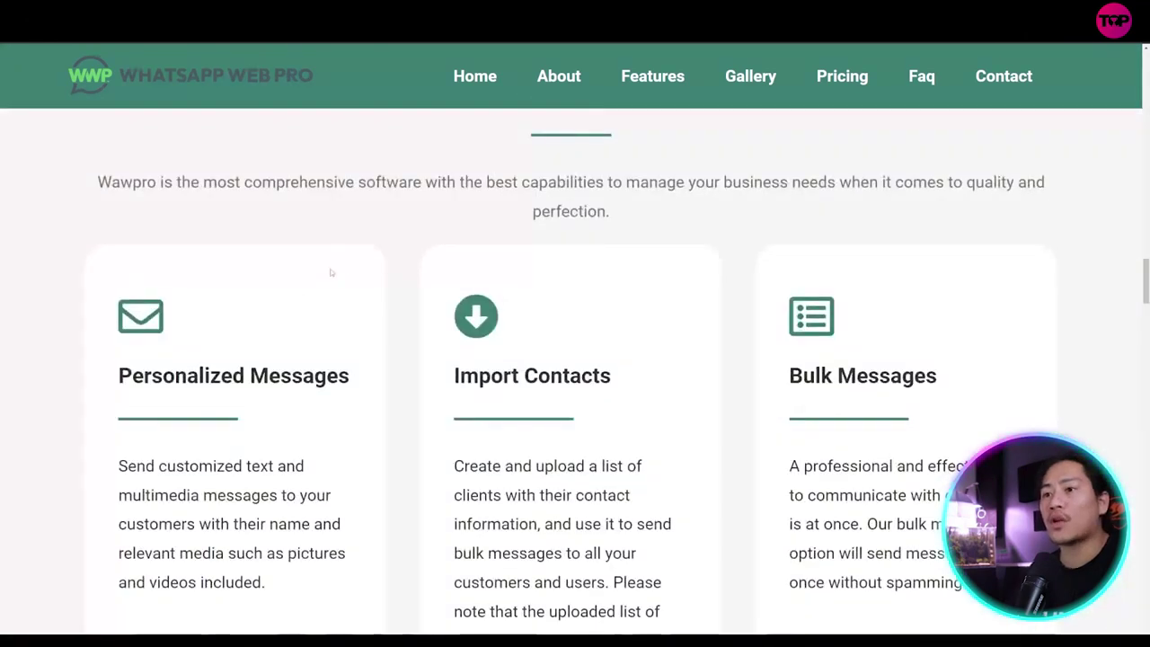
Scroll down through the website's Features section descriptions.
scroll(224, 301, "up", 3)
scroll(210, 278, "down", 2)
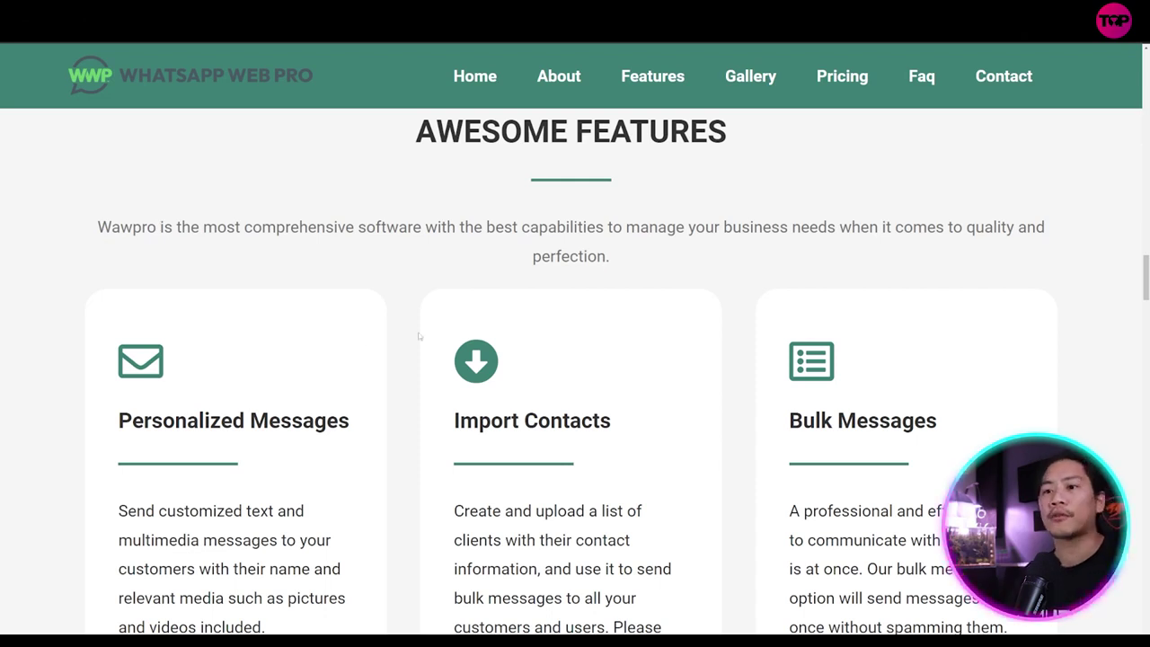
scroll(418, 336, "down", 1)
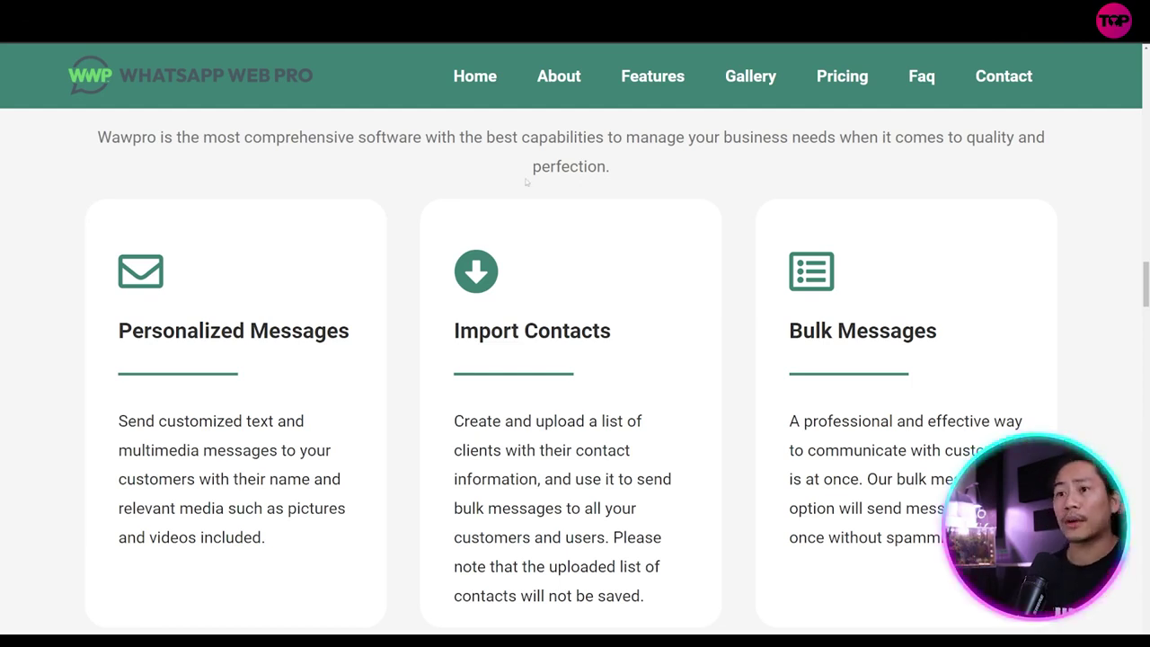
scroll(679, 257, "down", 4)
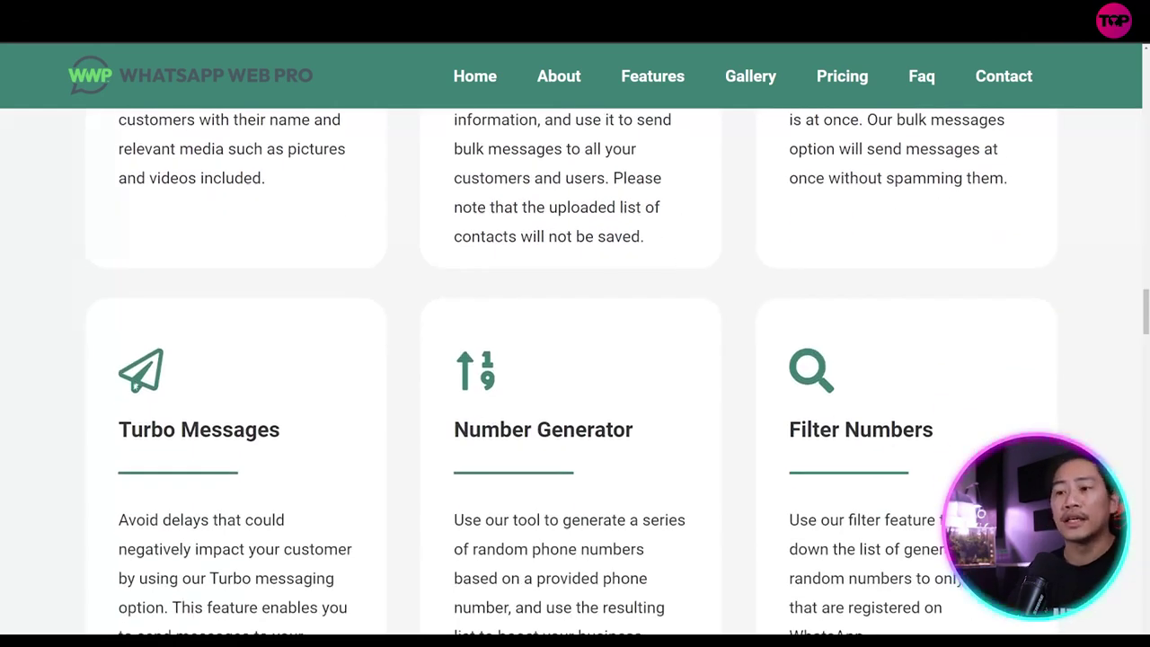
scroll(147, 409, "down", 2)
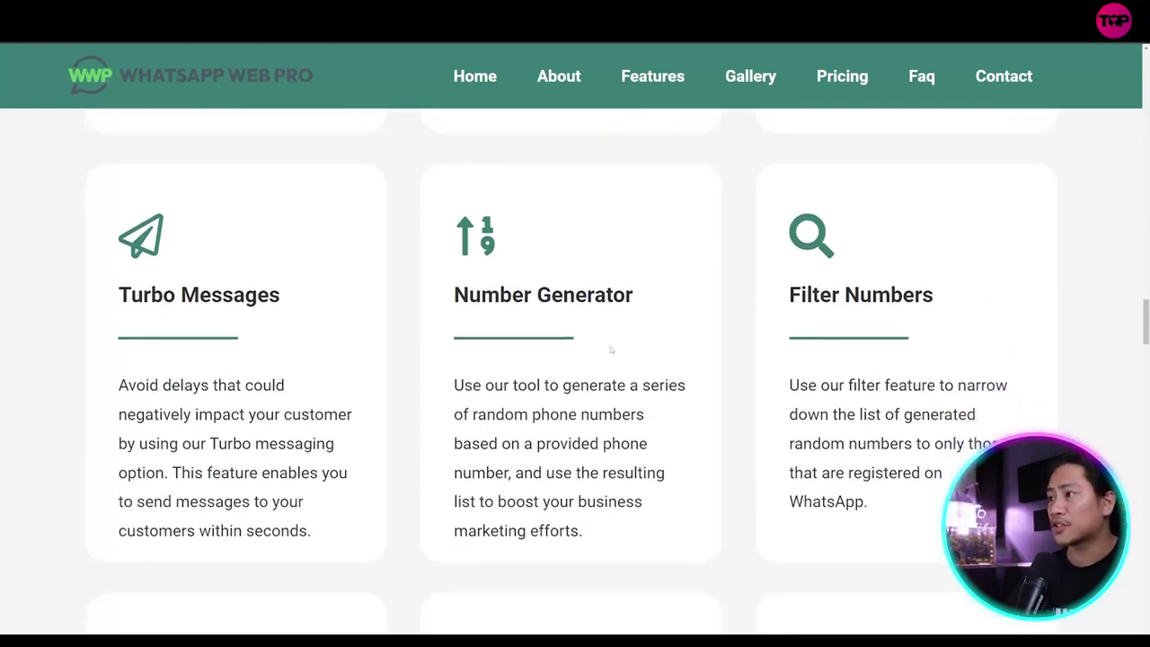
scroll(646, 318, "down", 2)
scroll(288, 321, "down", 2)
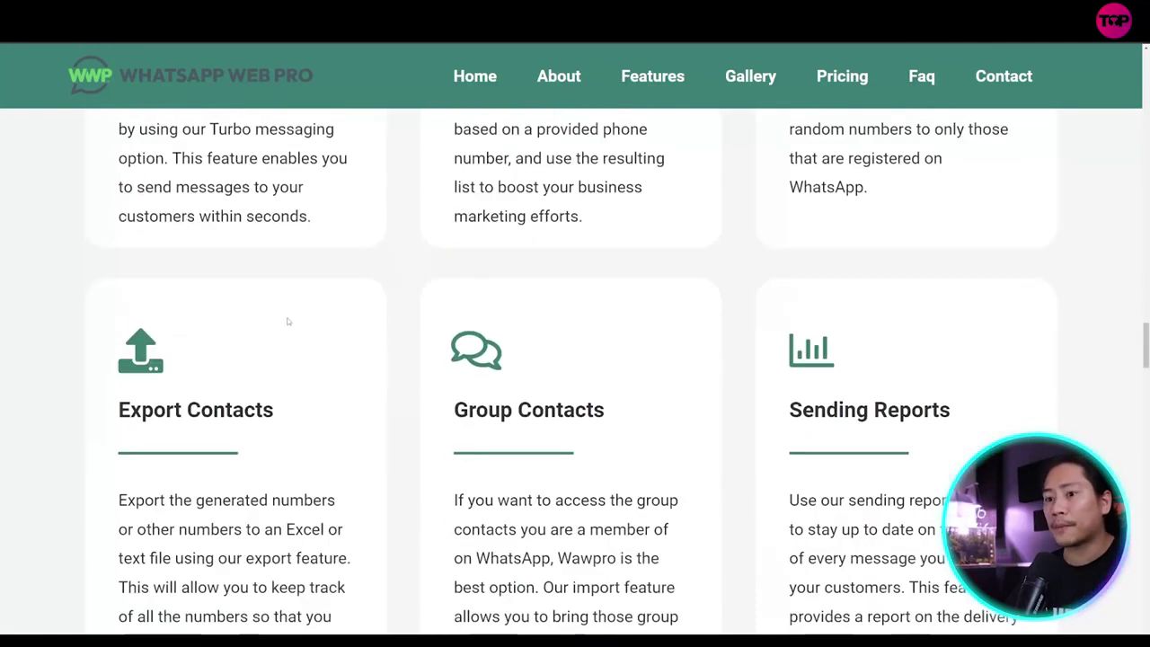
scroll(289, 320, "down", 2)
scroll(678, 213, "down", 2)
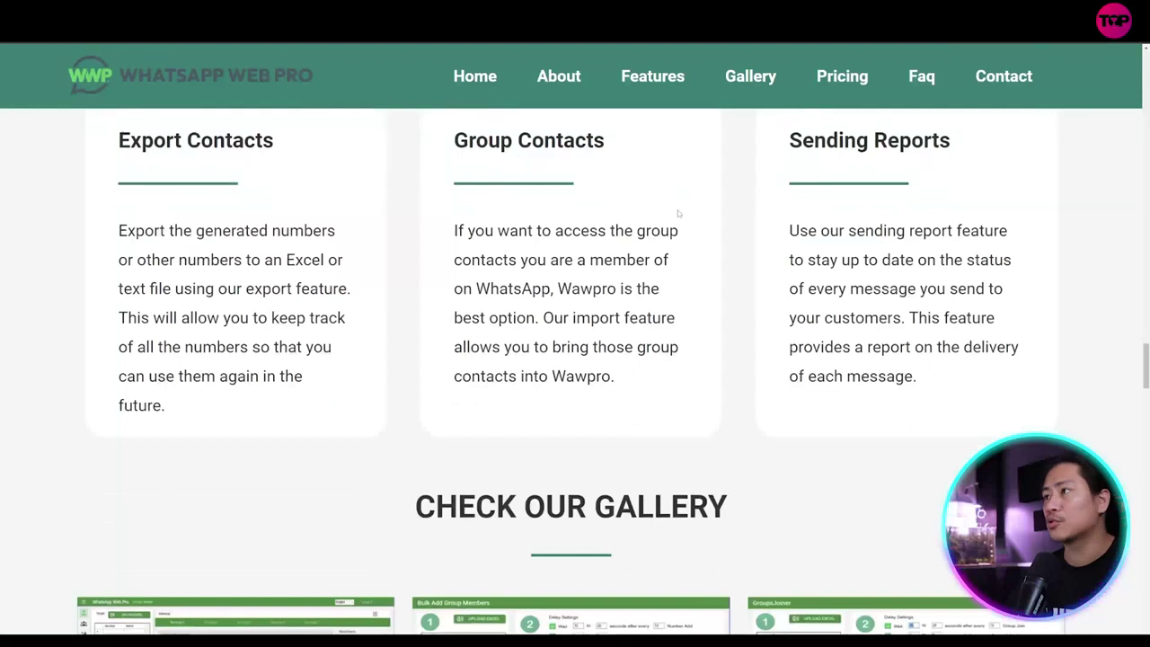
scroll(895, 176, "down", 1)
Scroll back up to the Turbo Messages cards, then jump to the Pricing section.
scroll(894, 173, "up", 2)
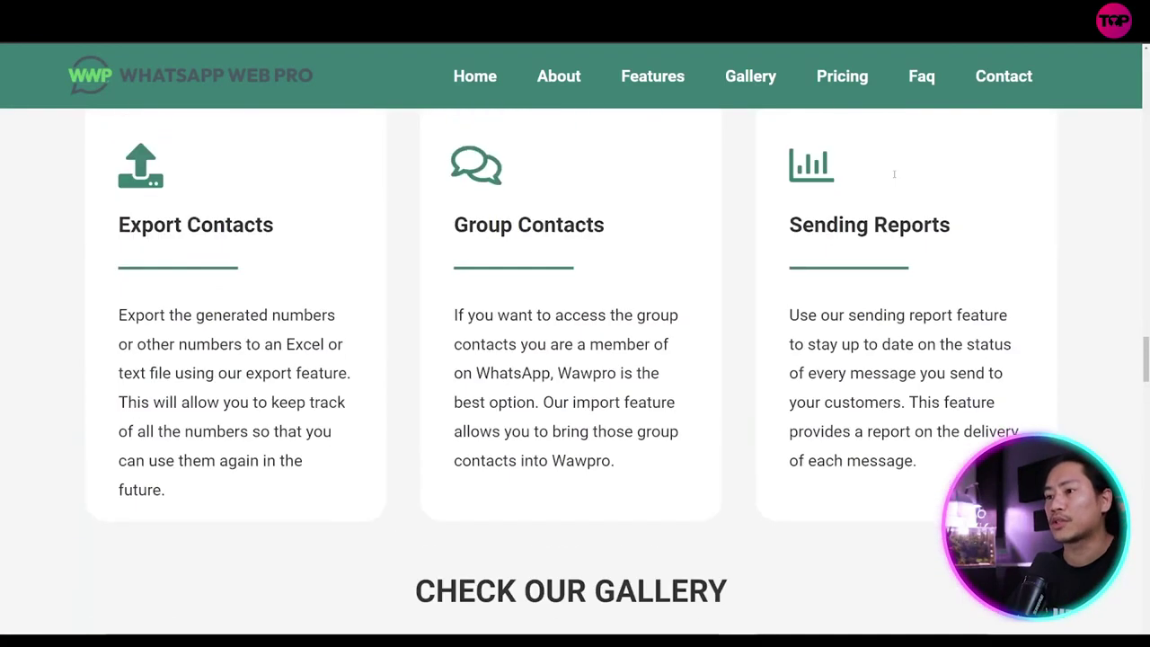
scroll(894, 173, "up", 2)
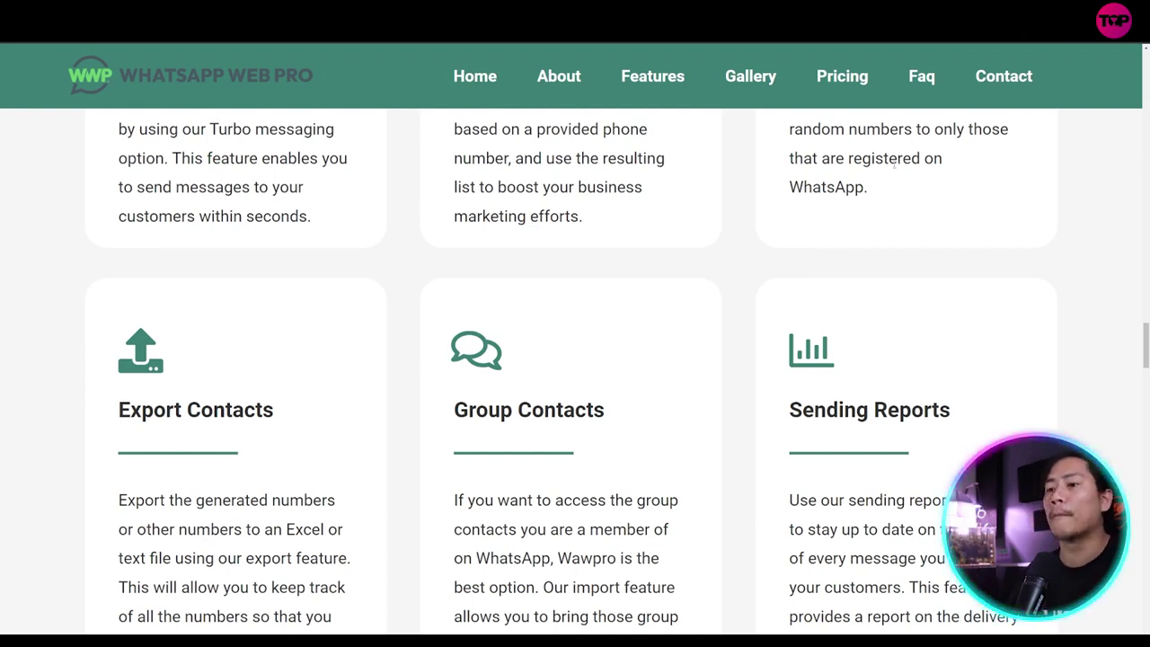
scroll(709, 256, "down", 2)
scroll(706, 261, "up", 5)
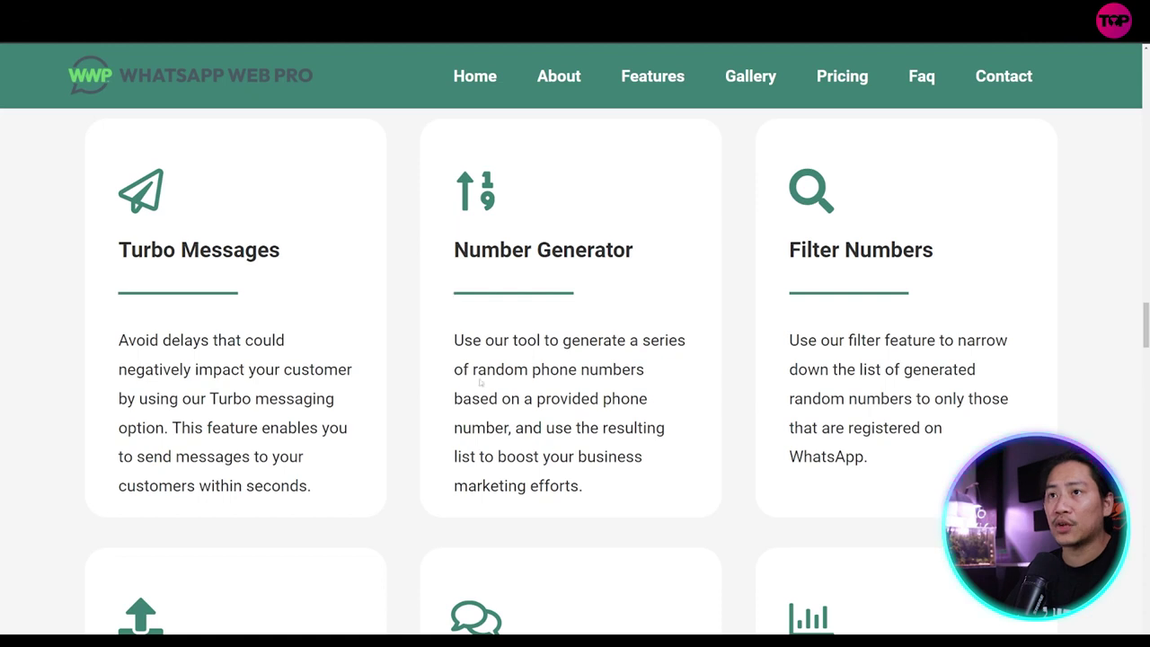
left_click(823, 90)
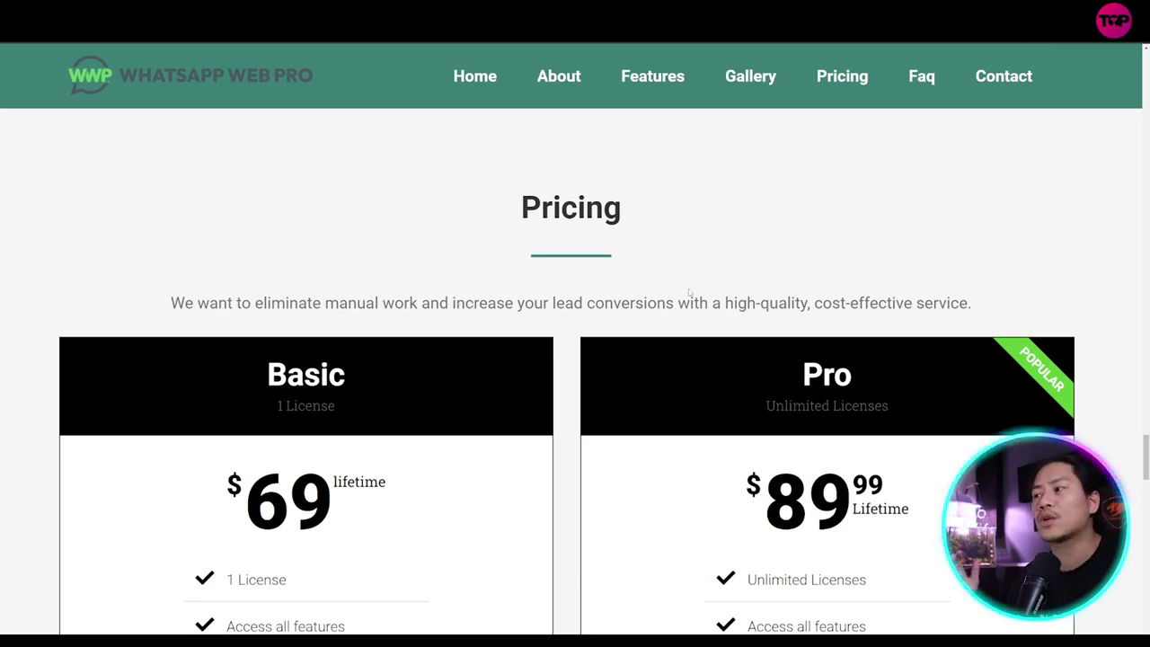
Scroll past the Basic $69 and Pro $89.99 plans to the payment logos, then go to the FAQ.
scroll(689, 289, "down", 2)
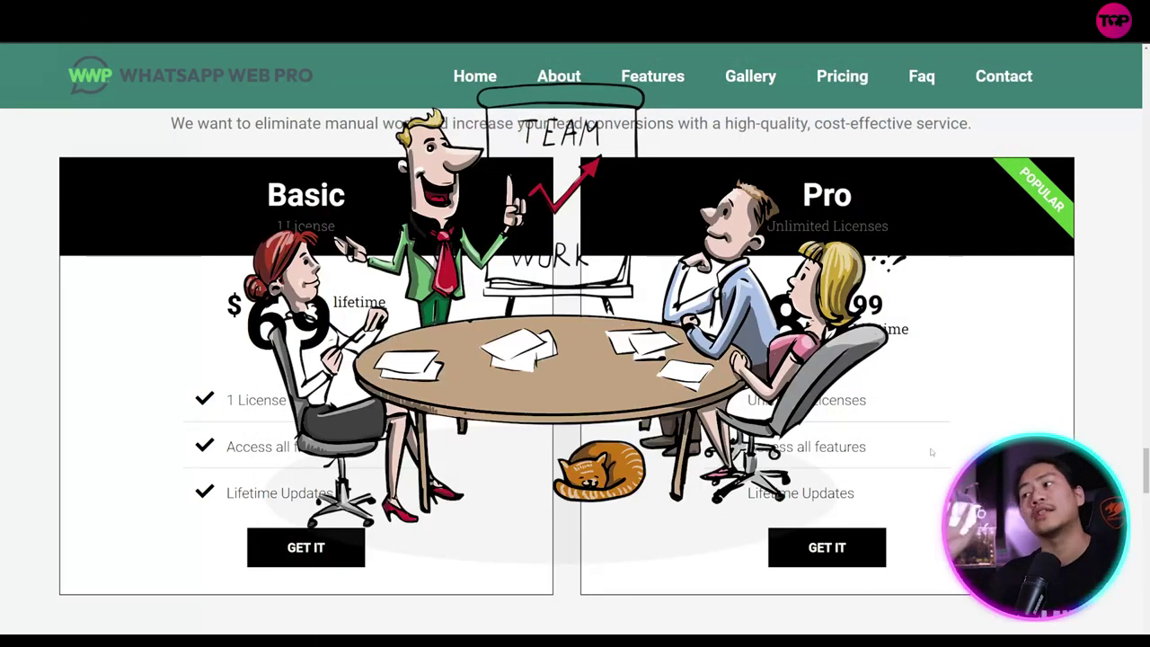
scroll(510, 484, "down", 4)
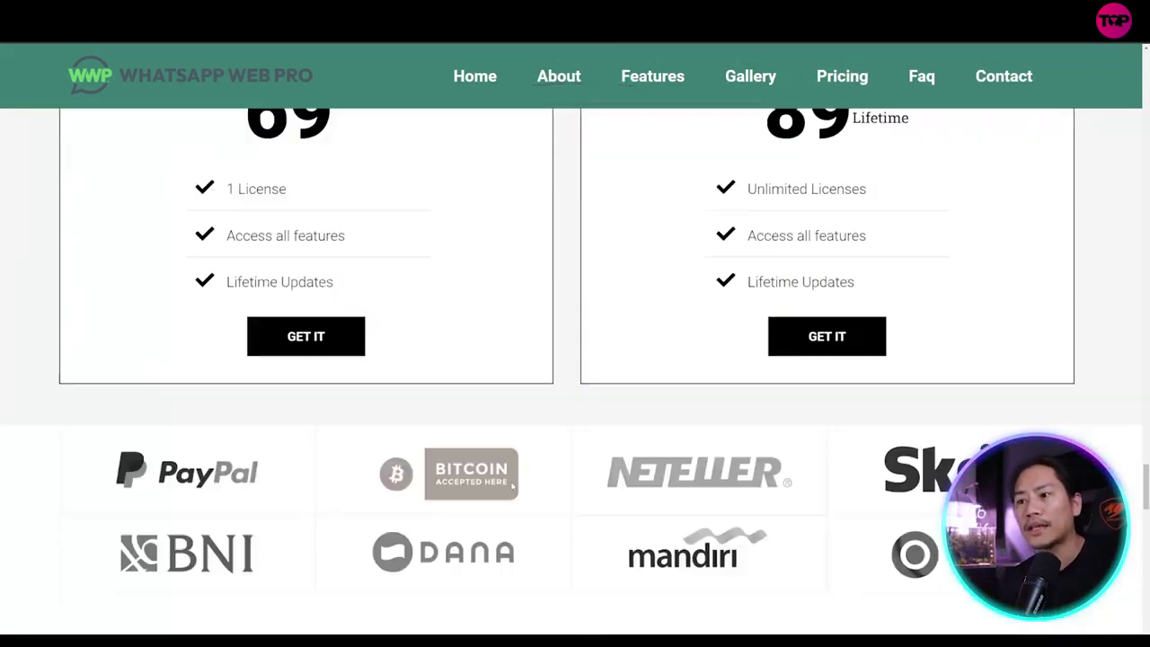
scroll(509, 468, "up", 4)
scroll(507, 462, "down", 3)
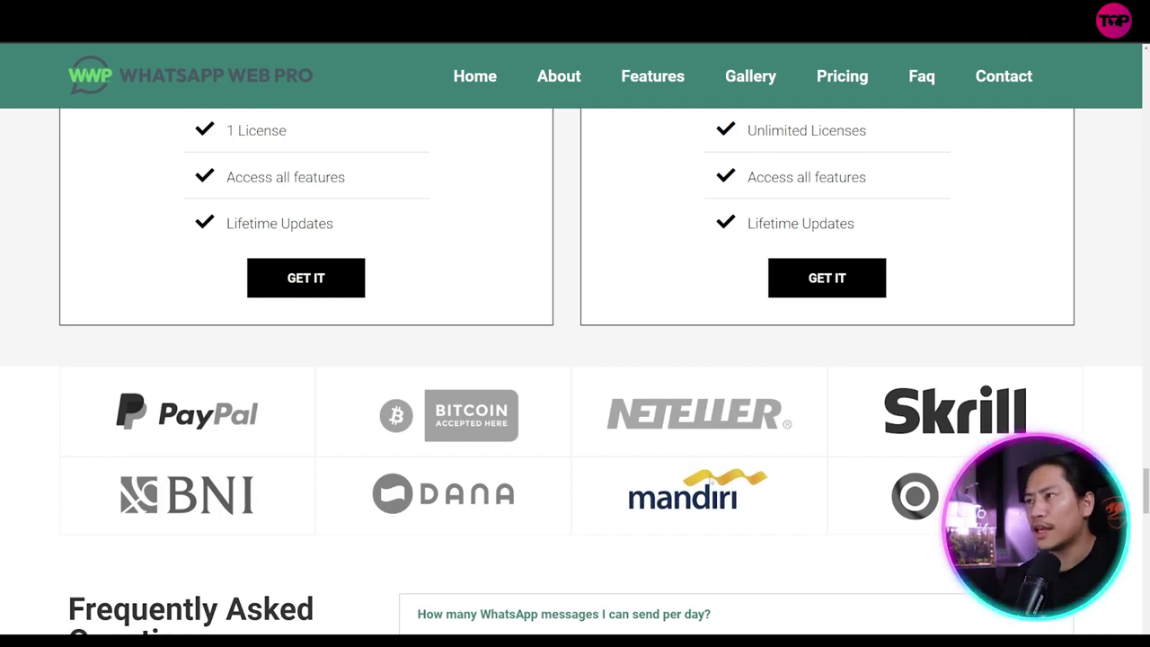
left_click(921, 77)
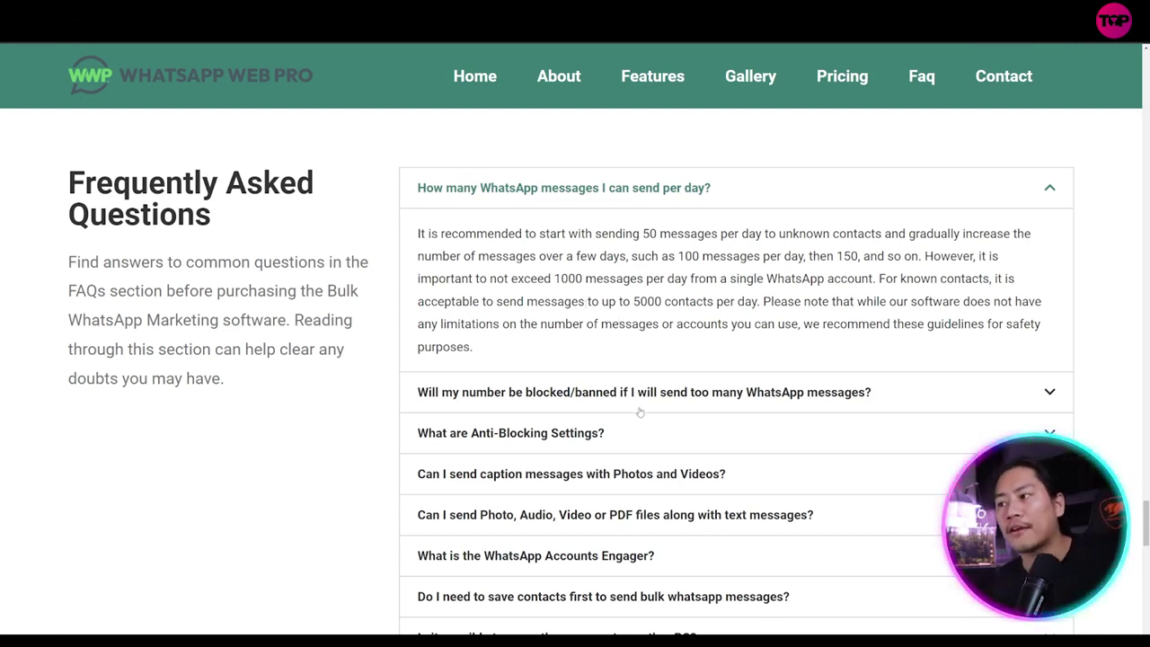
Expand the FAQ answers on numbers being blocked/banned and on Anti-Blocking Settings.
left_click(672, 398)
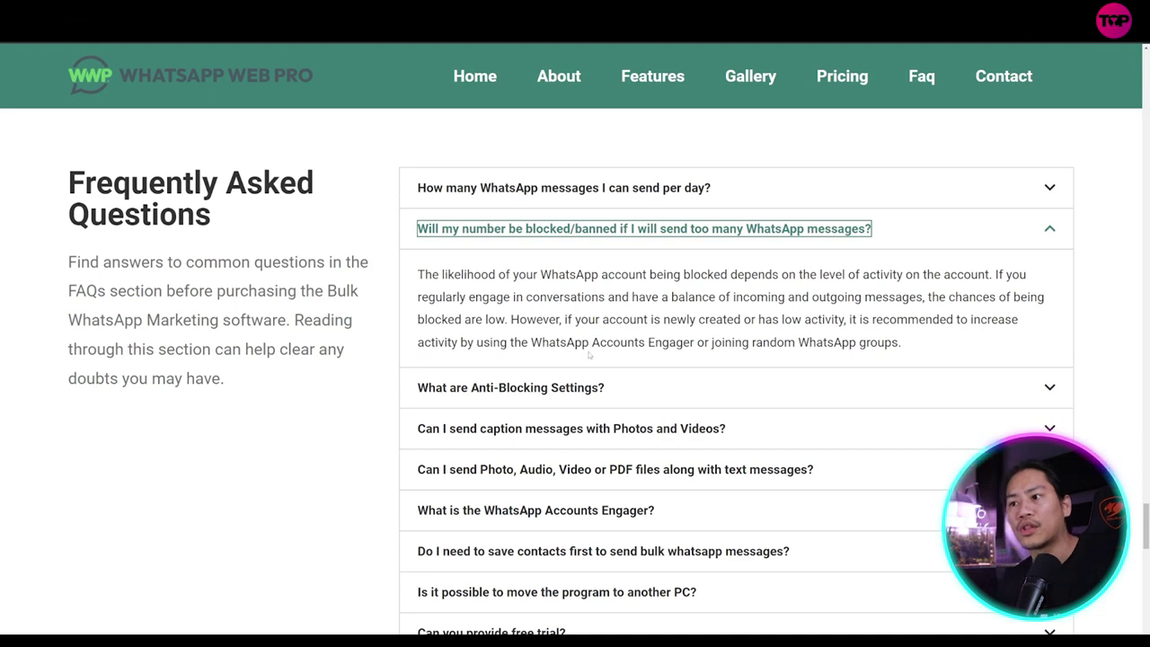
left_click(456, 394)
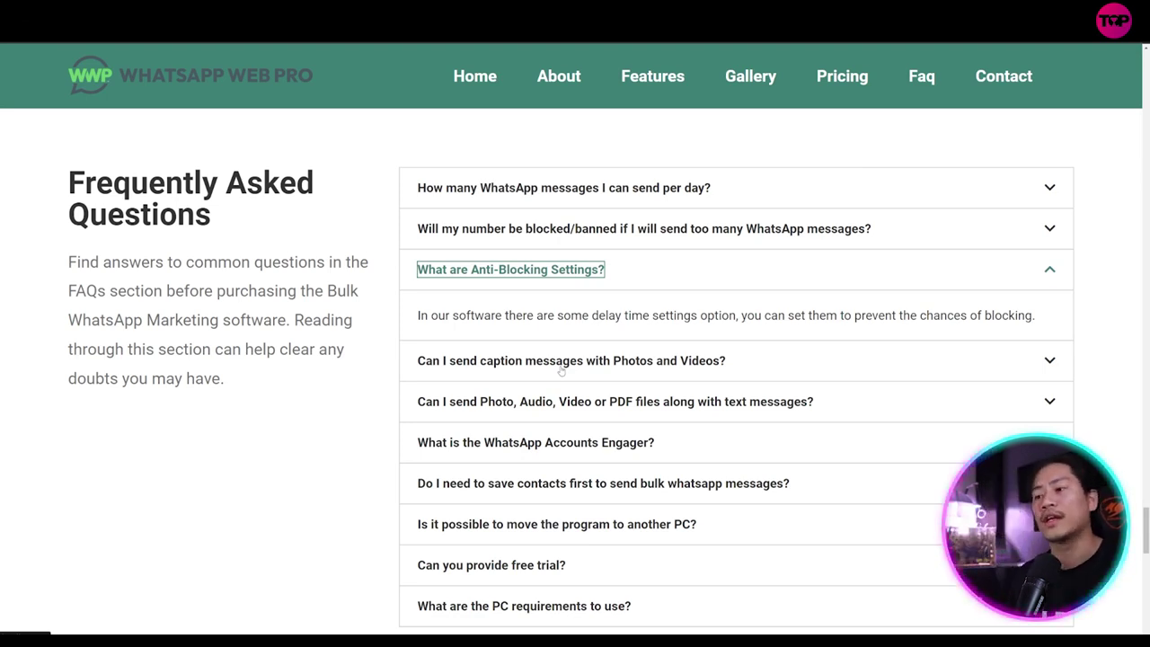
scroll(560, 371, "down", 3)
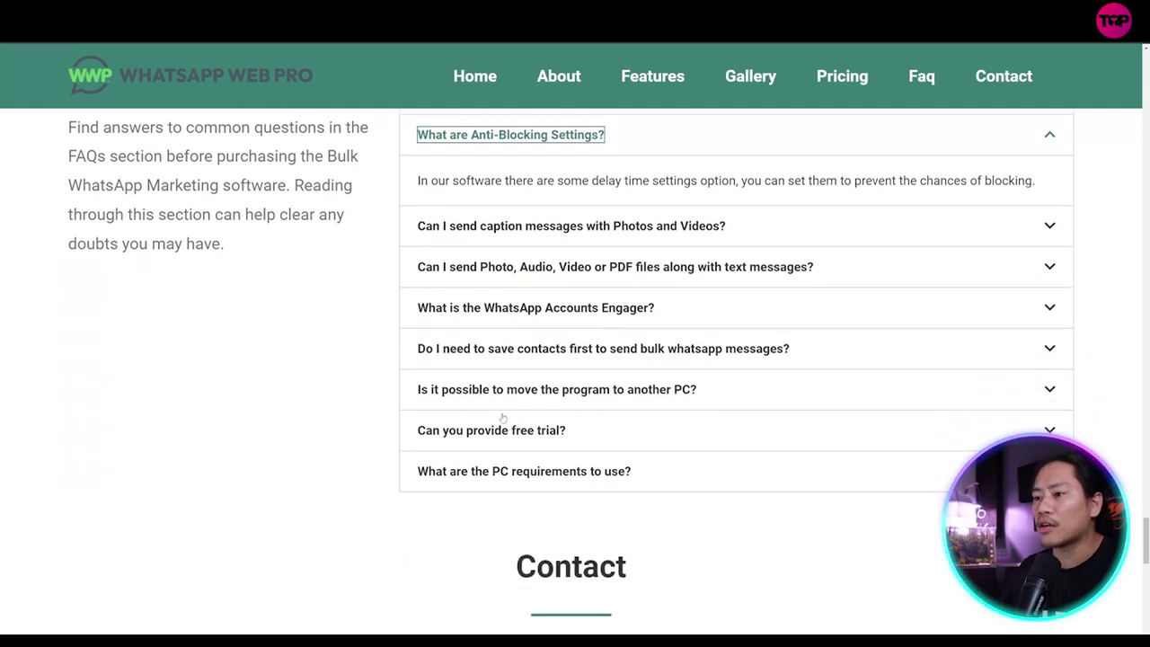
Expand the FAQ answers on PC requirements and on whether a free trial is offered.
left_click(505, 477)
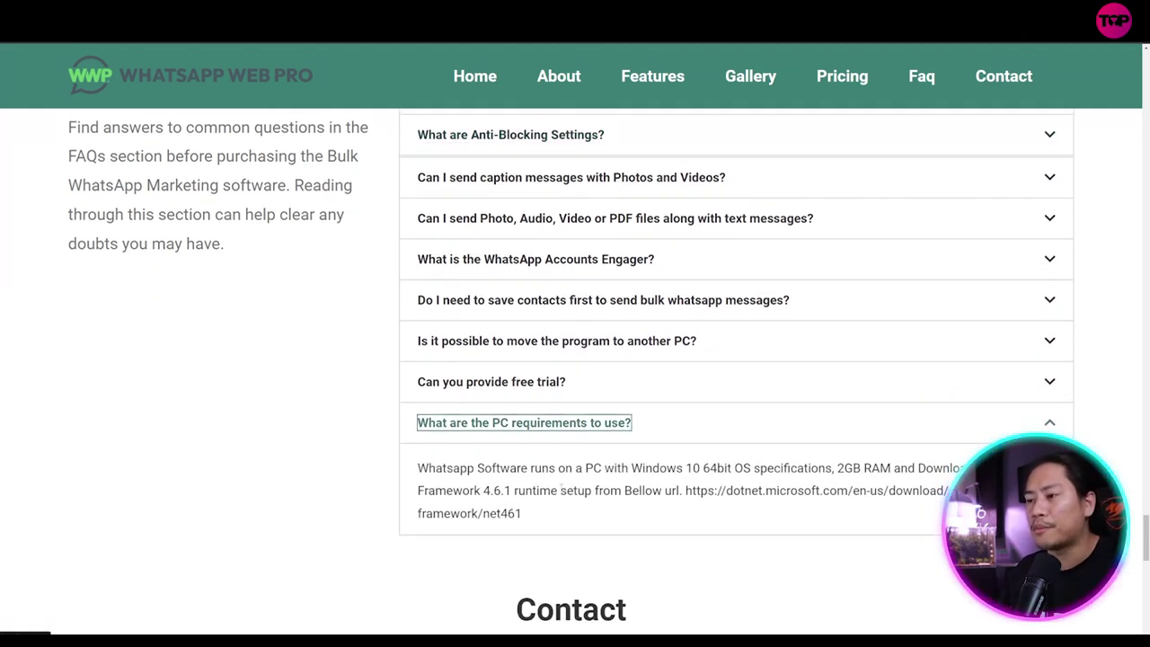
left_click(496, 387)
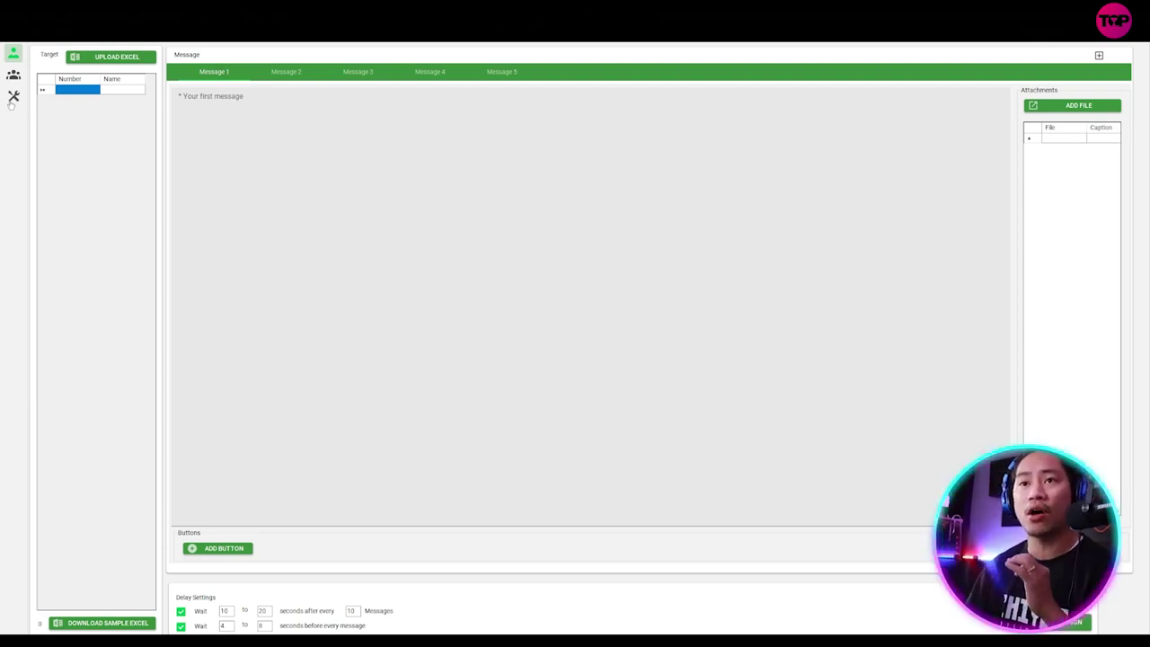
Show the tools dashboard with cards from Grab Group Members to Group Finder.
left_click(11, 99)
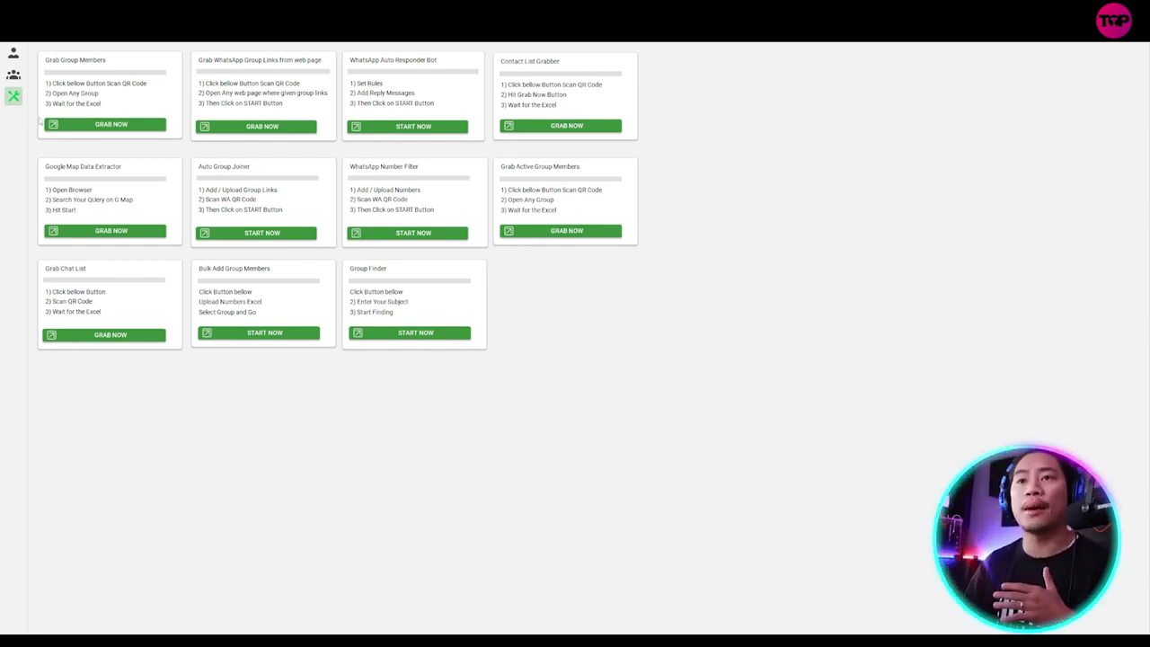
Launch Grab Group Members full-screen, initiate it, start grabbing, and dismiss the found-groups list.
left_click(97, 126)
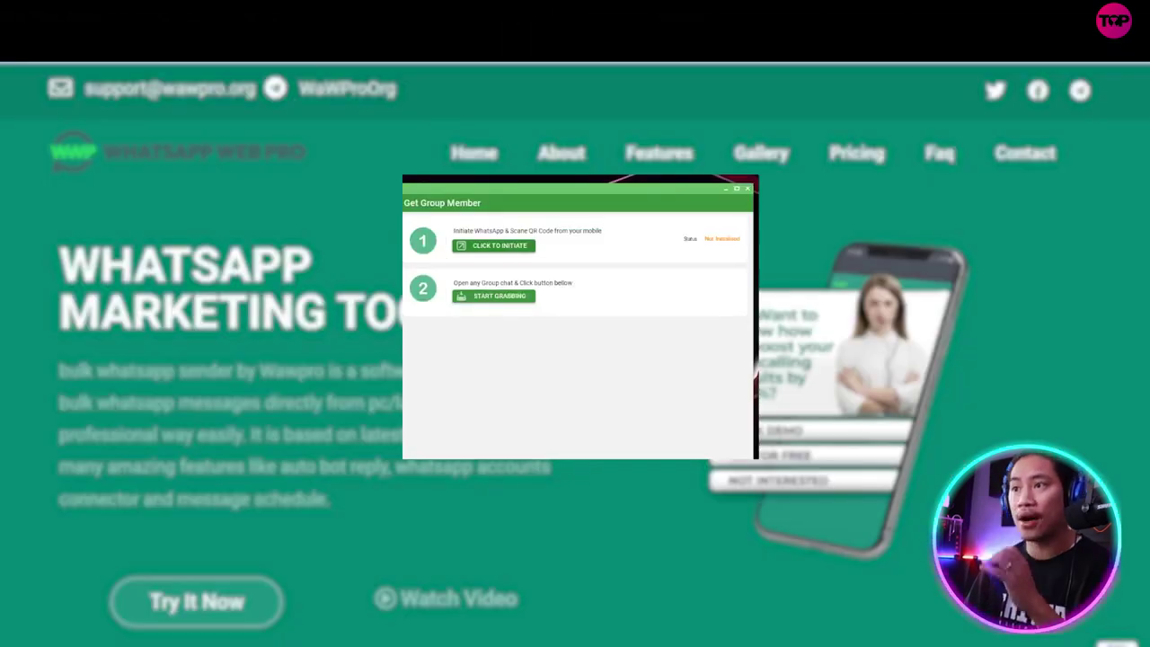
left_click(737, 190)
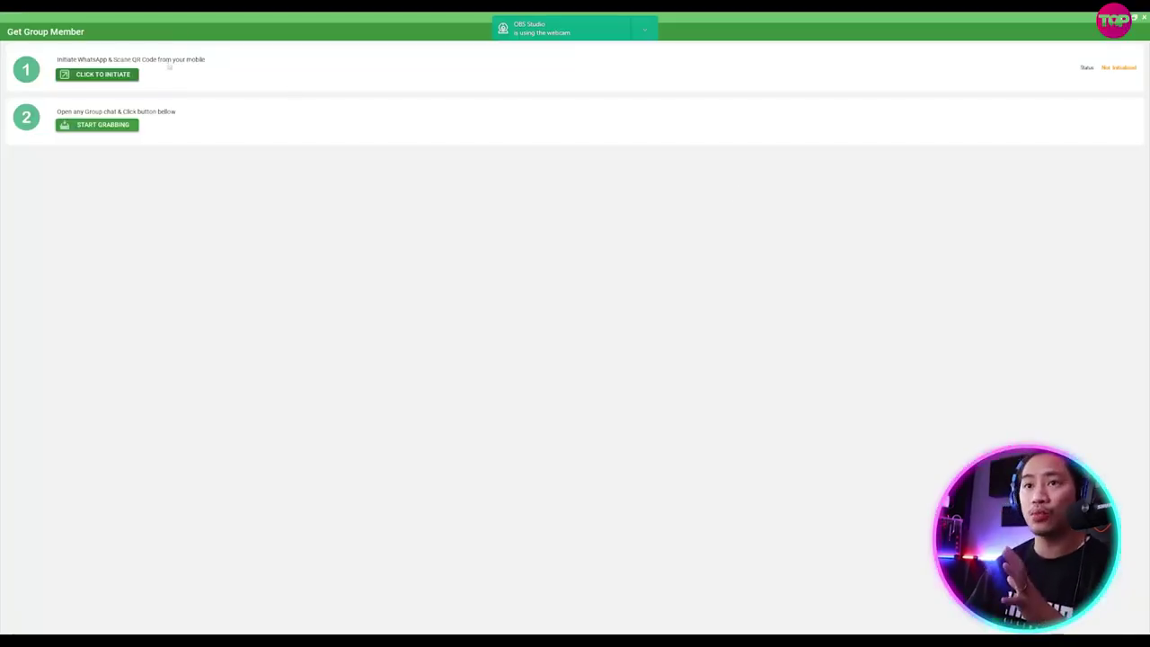
left_click(116, 79)
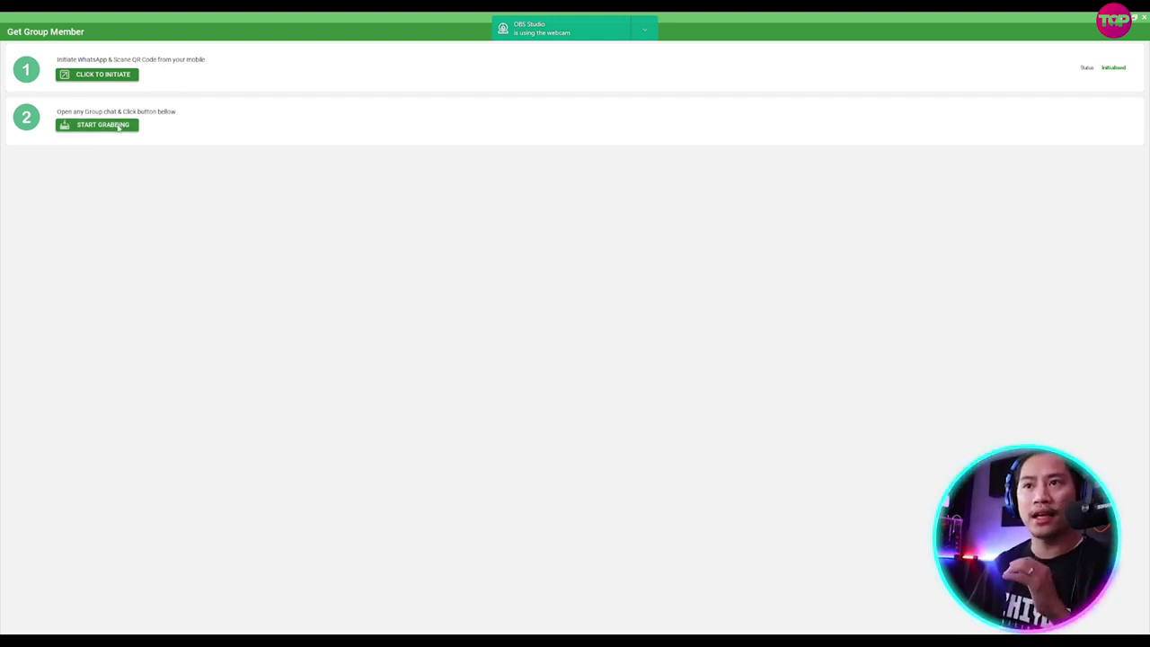
left_click(117, 127)
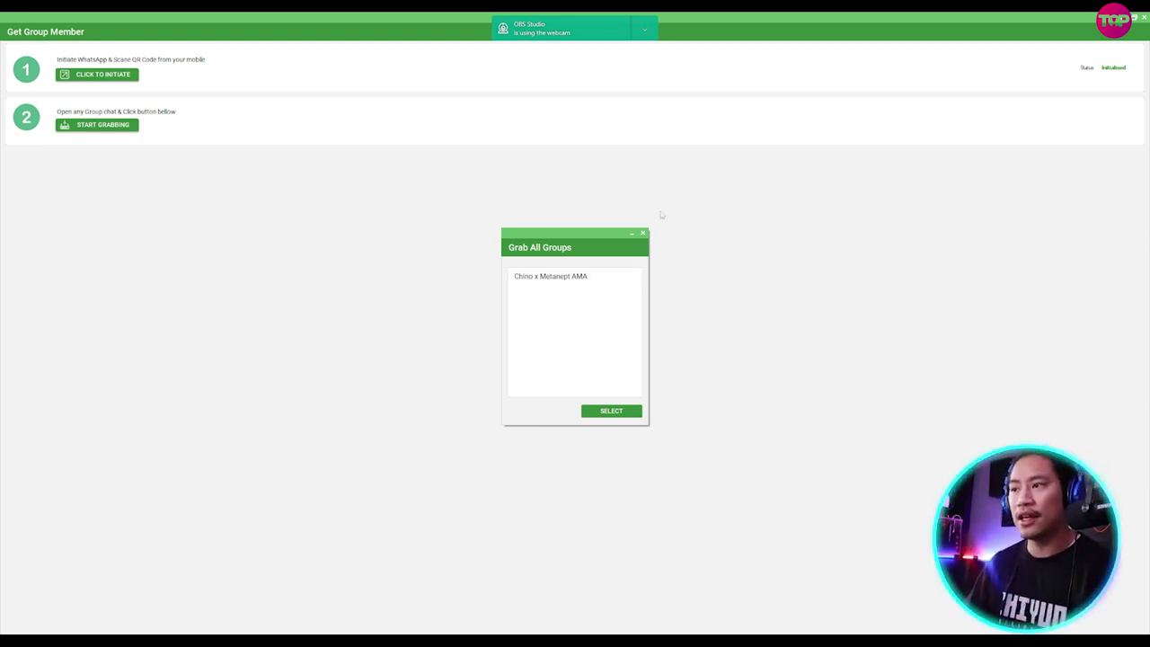
left_click(643, 234)
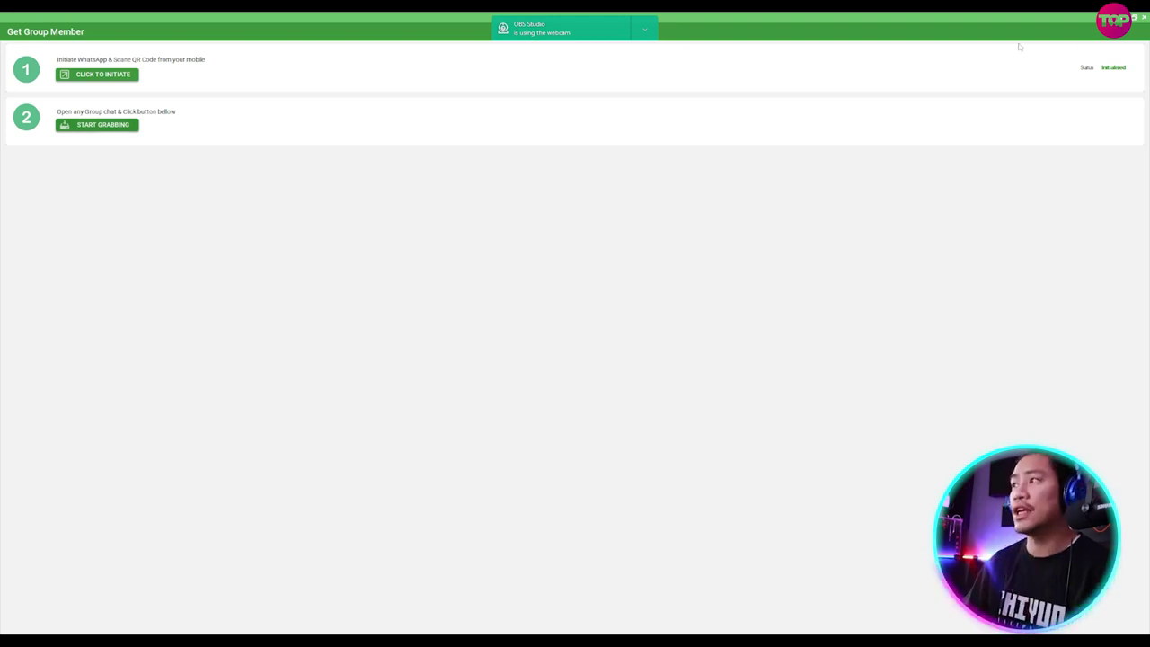
Close the group member grabber and launch Grab WhatsApp Group Links full-screen.
left_click(1144, 17)
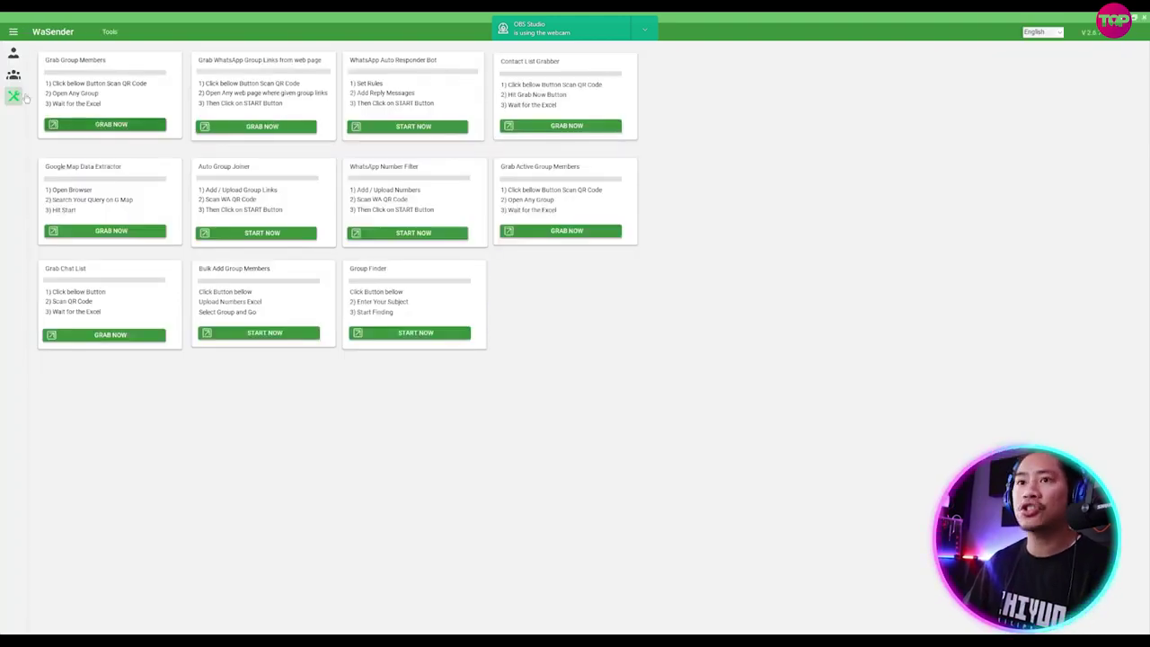
left_click(249, 129)
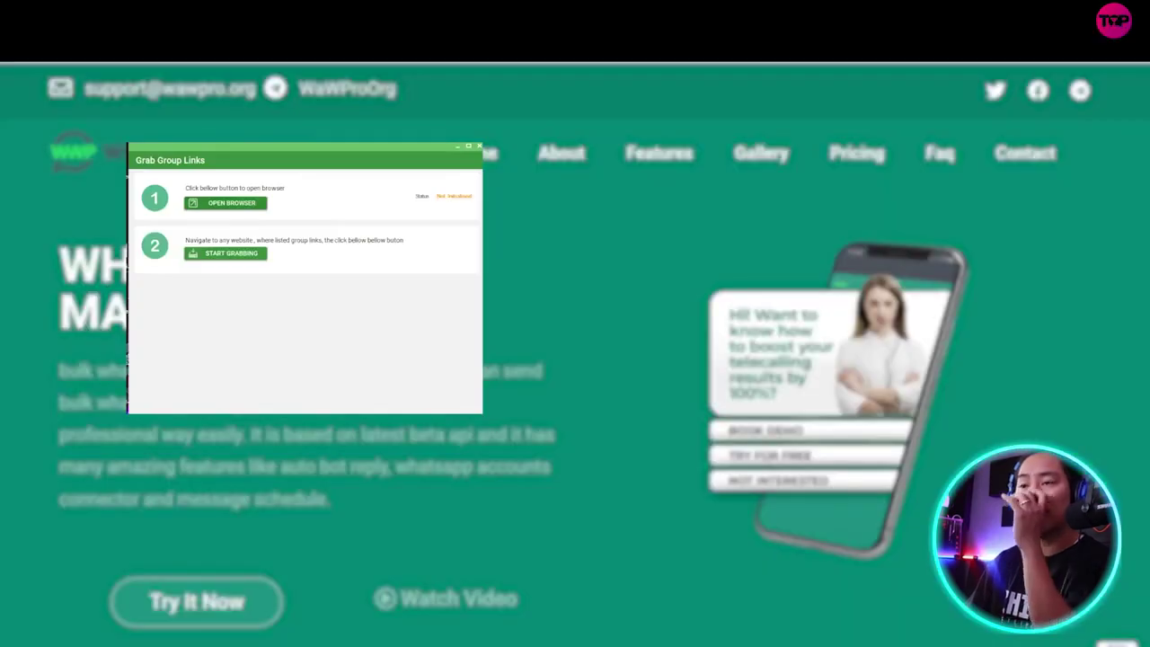
left_click(469, 146)
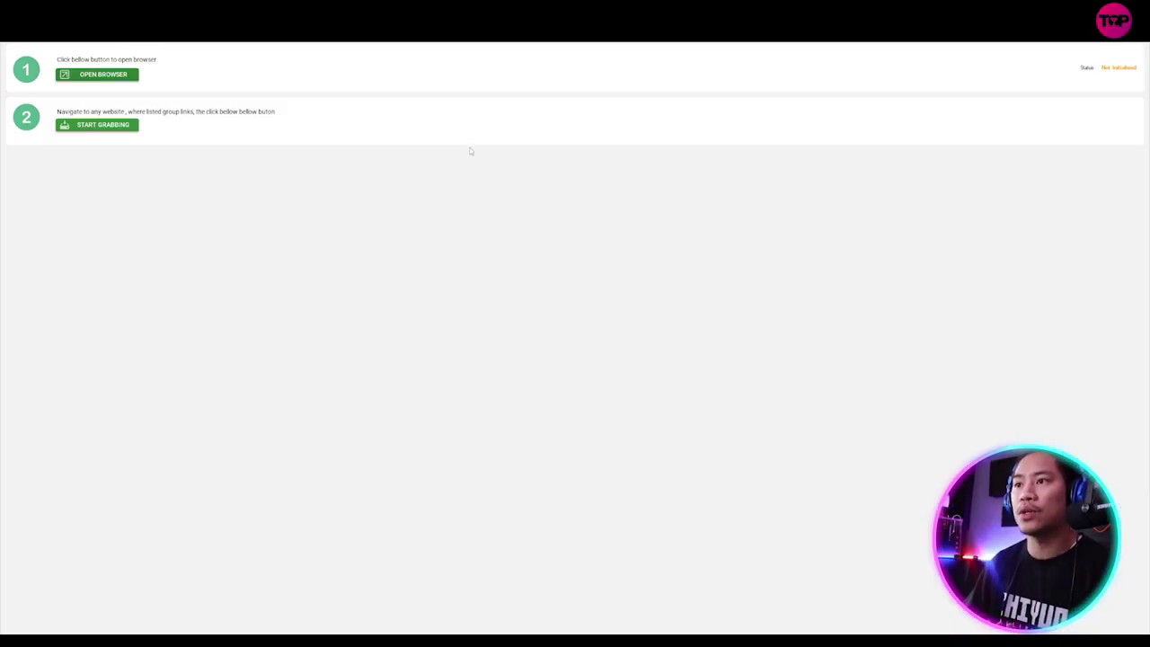
Open the grabber's browser on Google results for whatsapp group links and start grabbing.
left_click(109, 77)
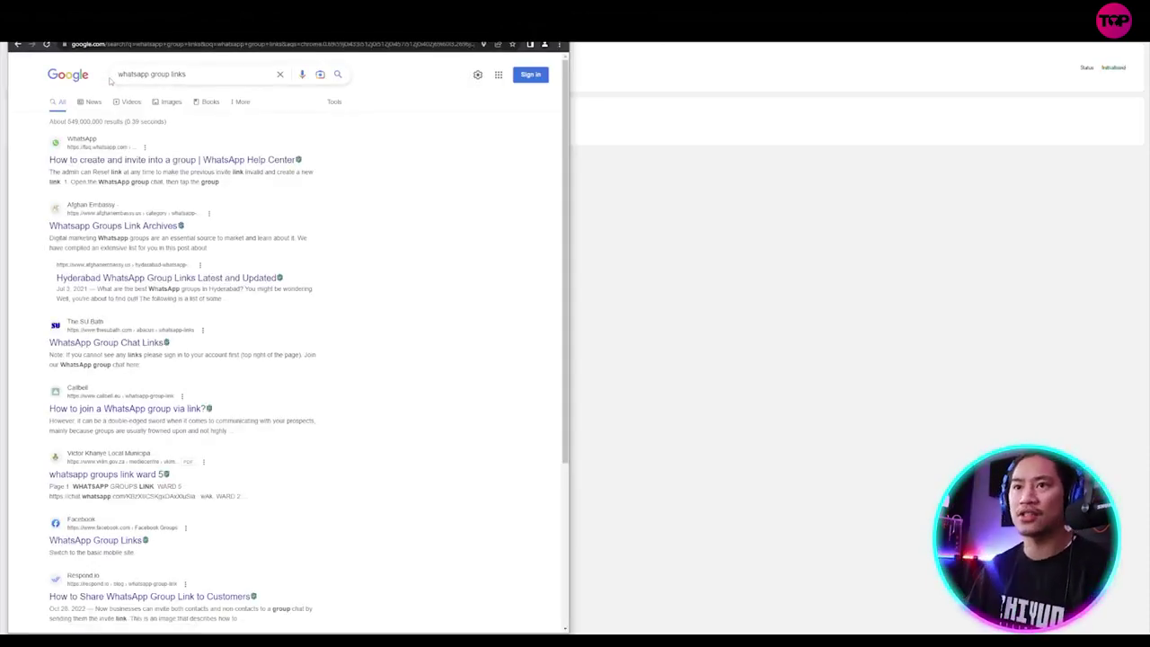
left_click(603, 195)
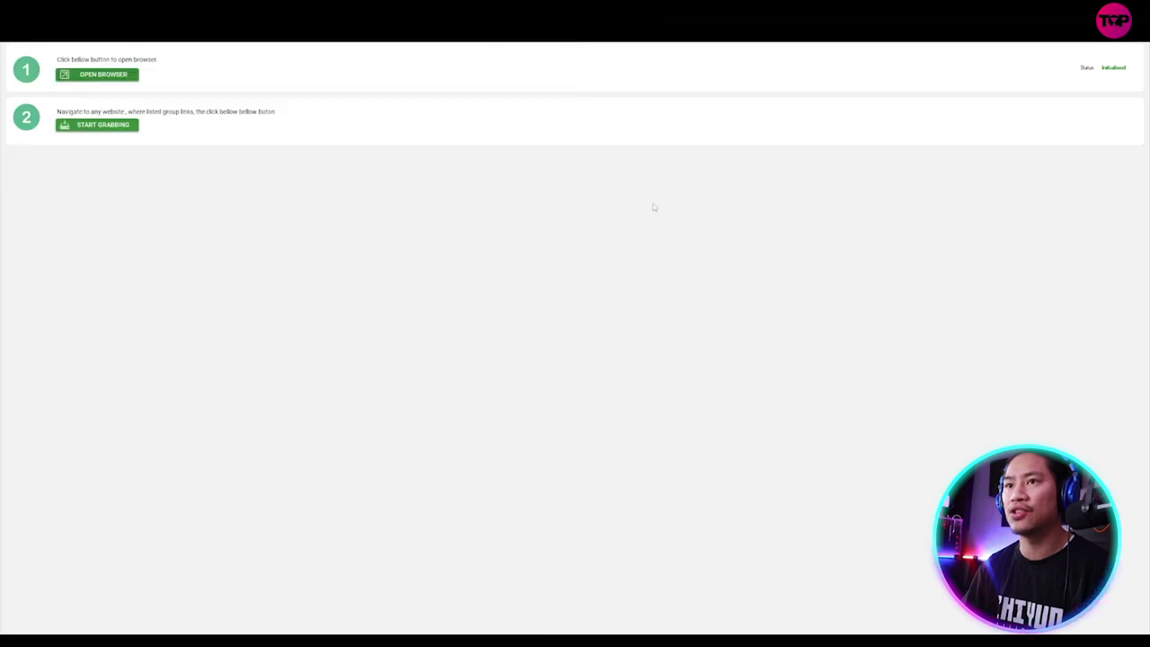
left_click(106, 73)
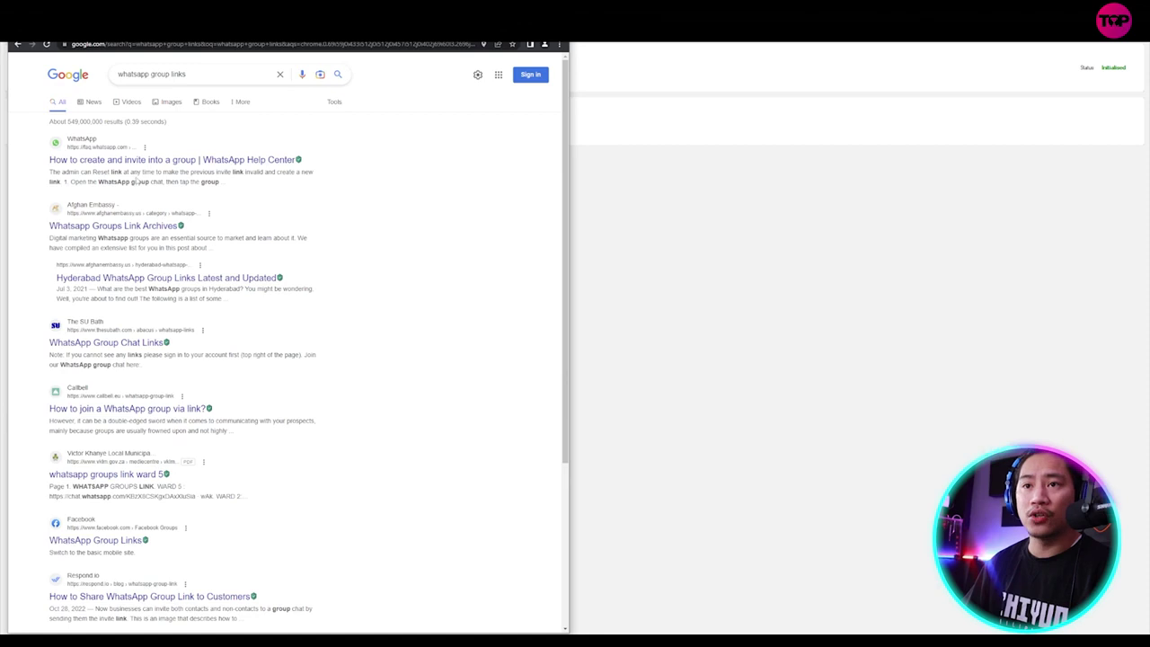
scroll(159, 225, "down", 3)
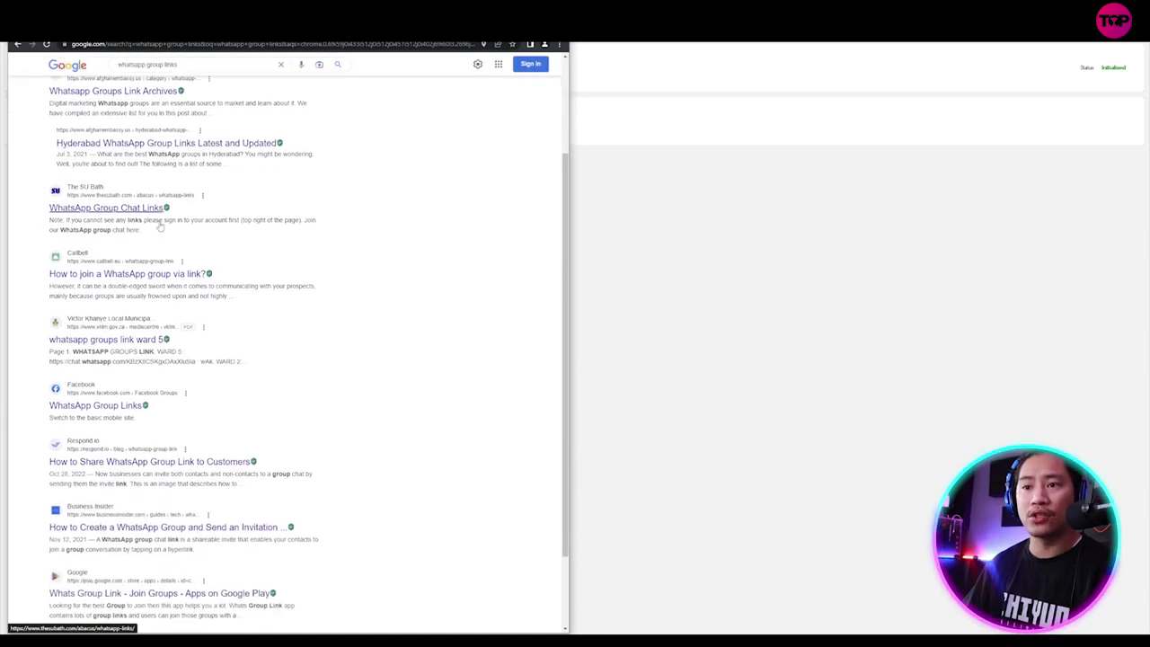
scroll(160, 227, "up", 3)
left_click(765, 274)
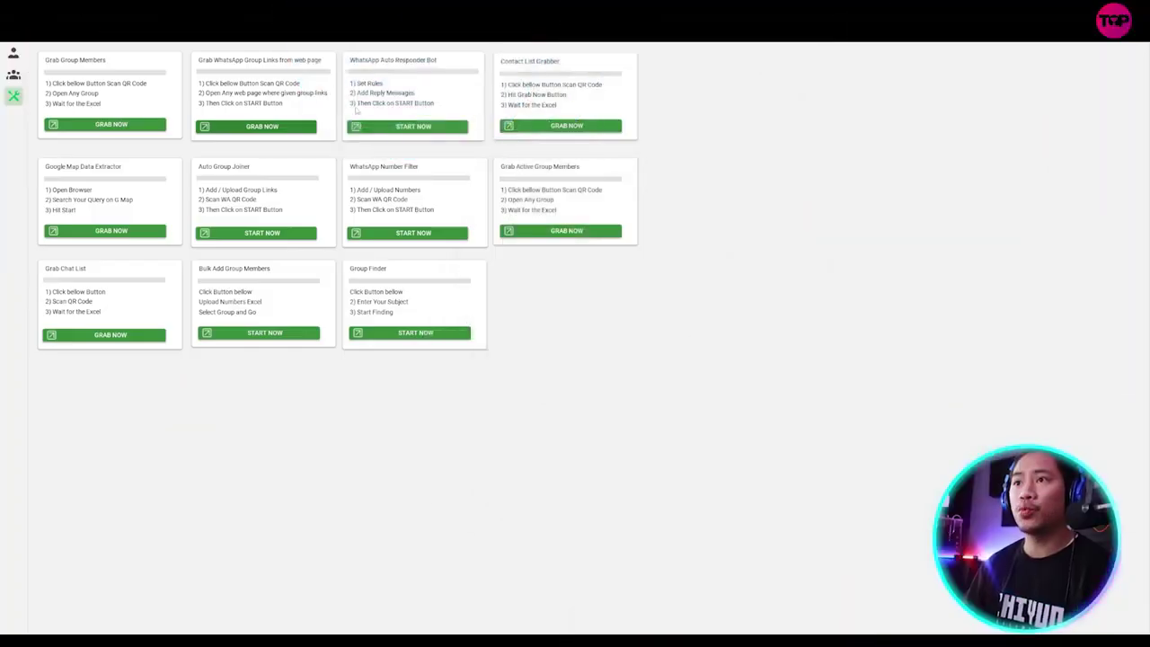
Open the WhatsApp Auto Responder Bot and start a new rule using the Exact matching condition.
left_click(386, 130)
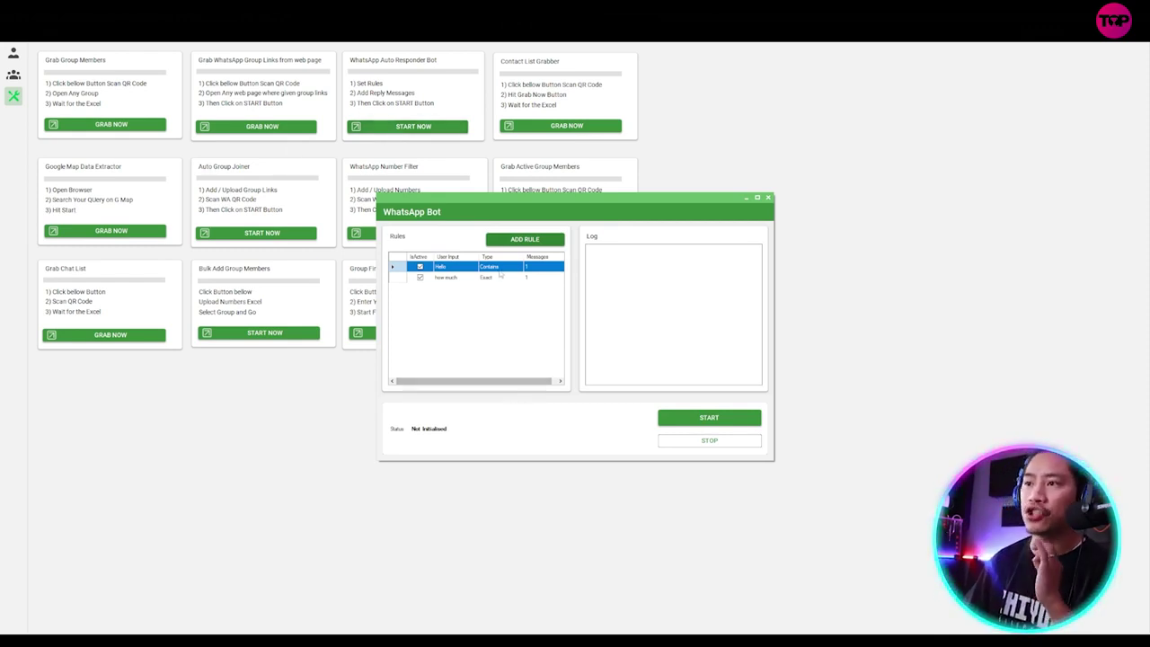
left_click(532, 240)
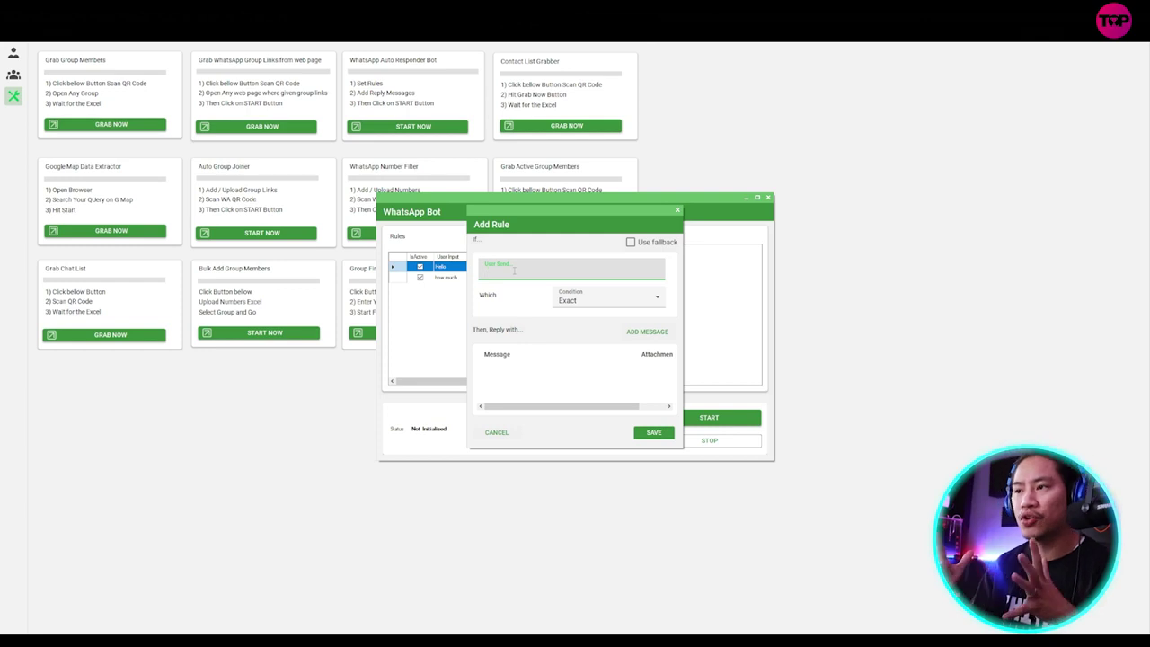
left_click(635, 305)
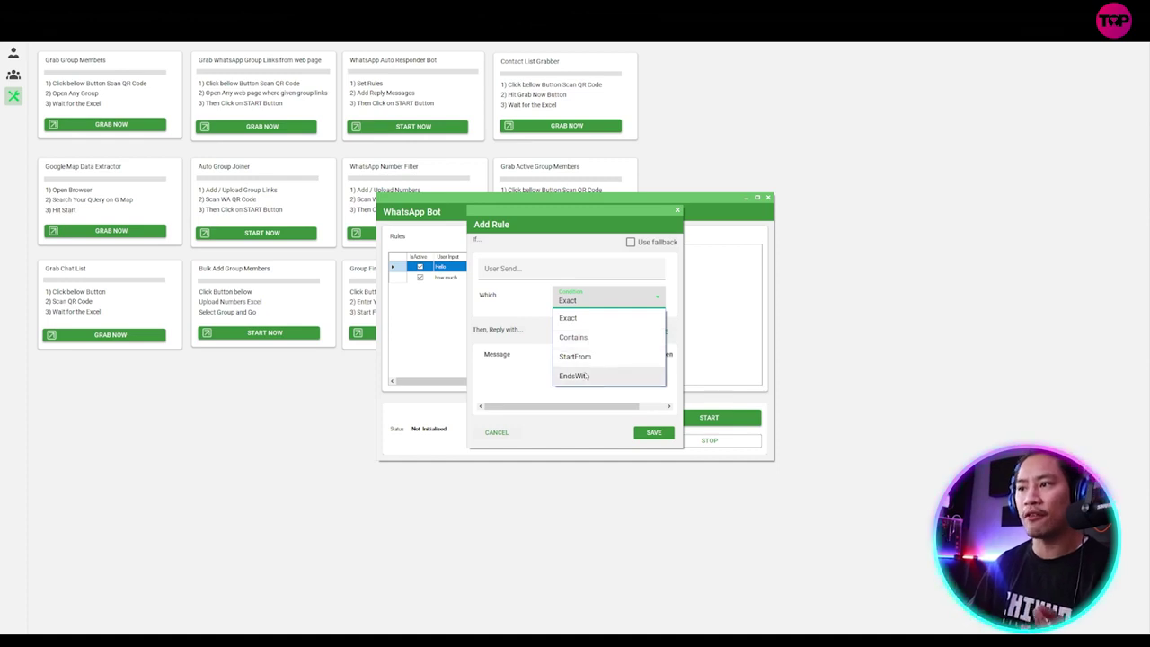
left_click(522, 323)
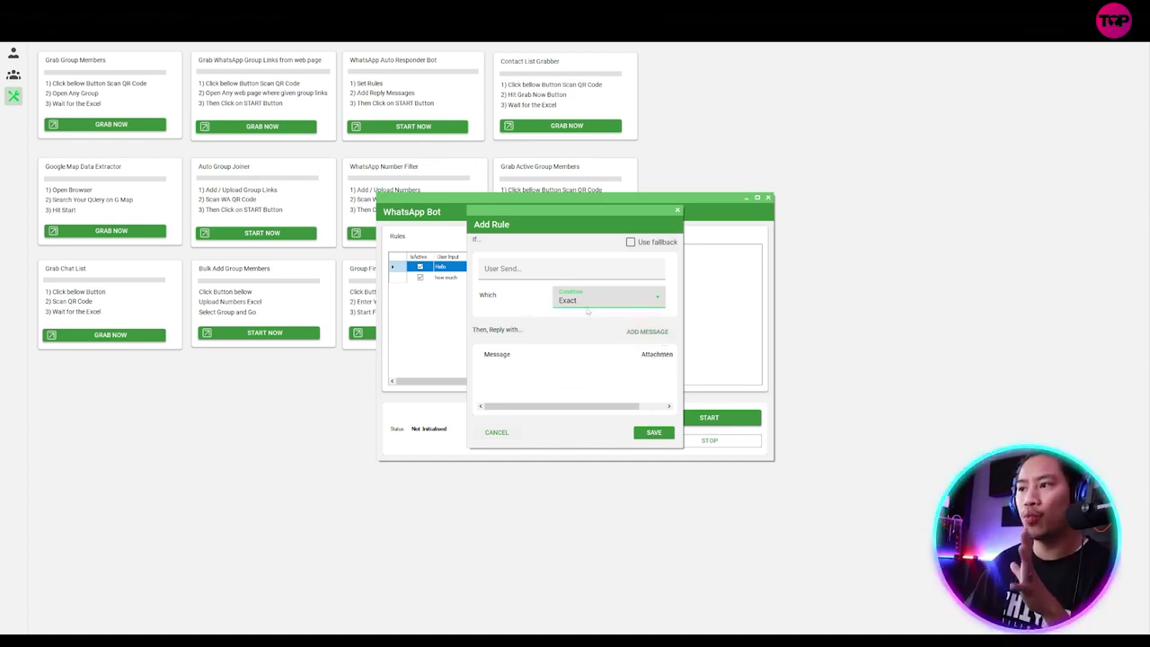
Add a throwaway reply message 'sdfcmlkvmsldkmvnsdlkvndkv' to the rule.
left_click(647, 331)
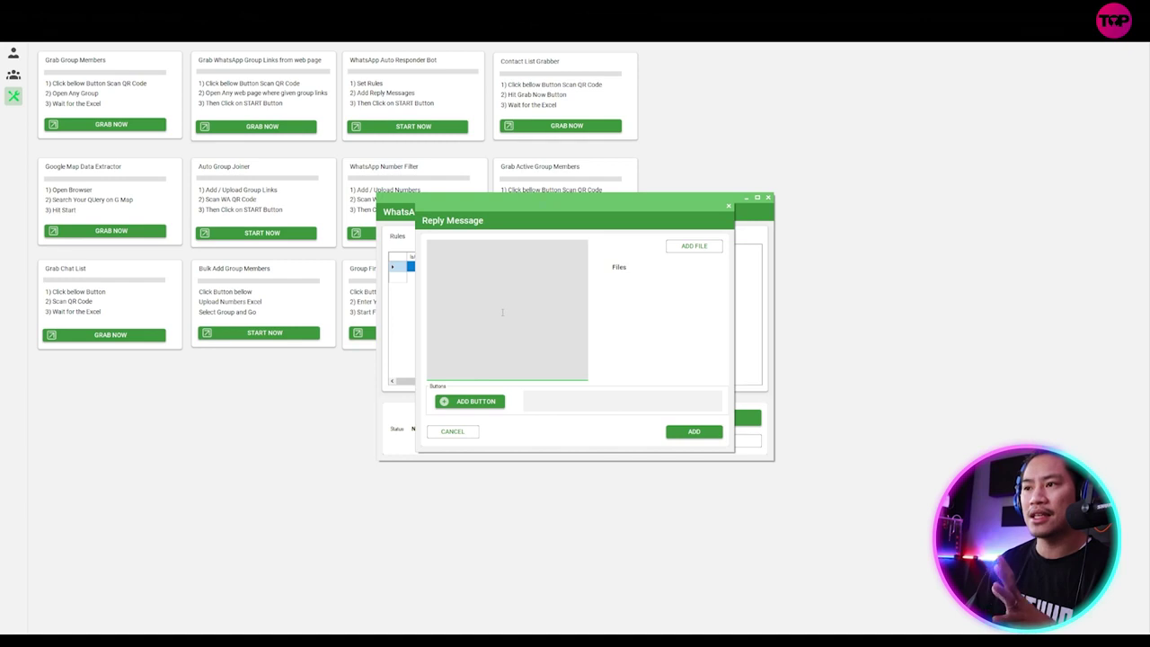
type("sdfcmlkvmsldkmvnsdlkvndkv")
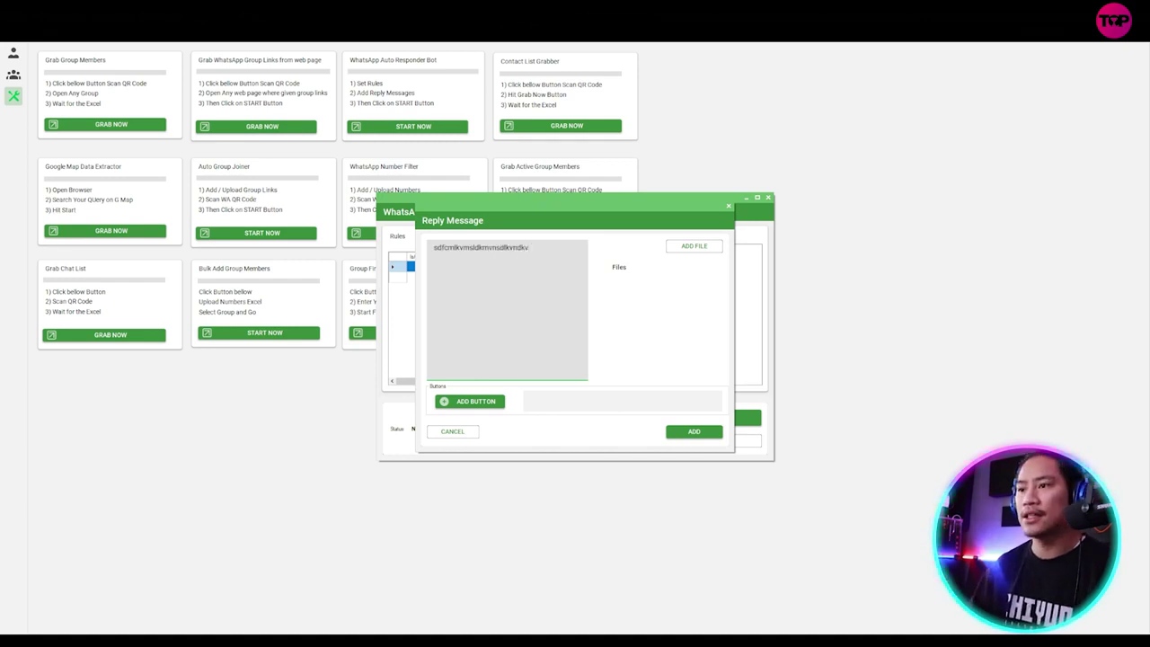
left_click(693, 431)
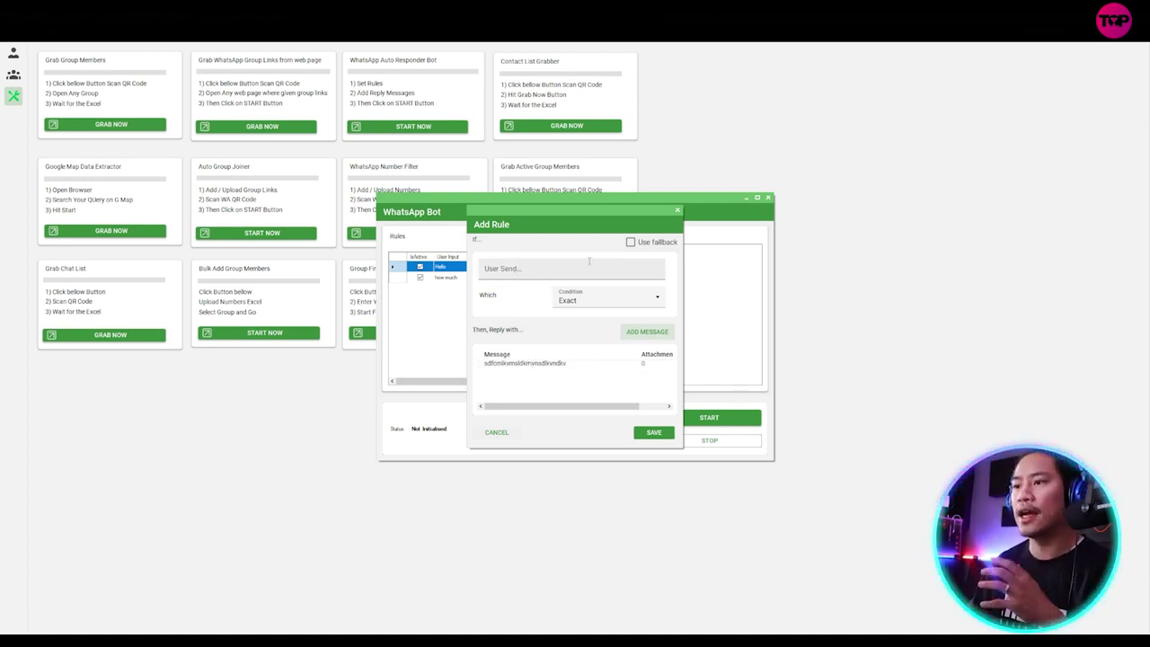
Discard the unfinished rule, close the auto-responder bot, and open the Contact List Grabber.
left_click(501, 432)
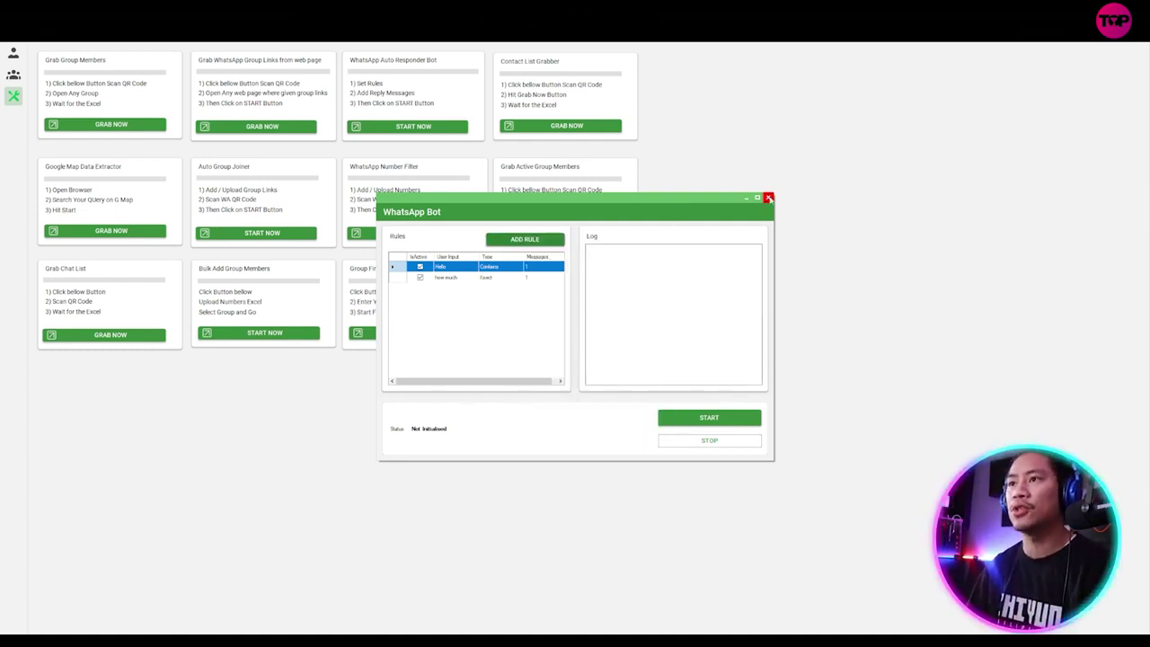
left_click(768, 198)
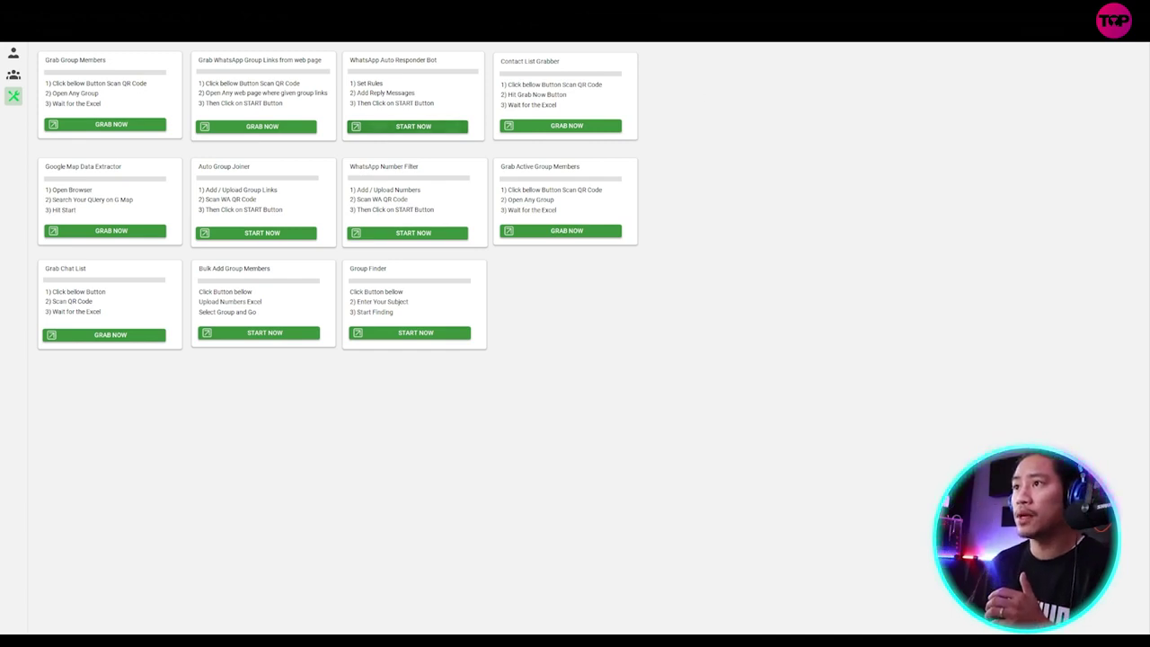
left_click(560, 128)
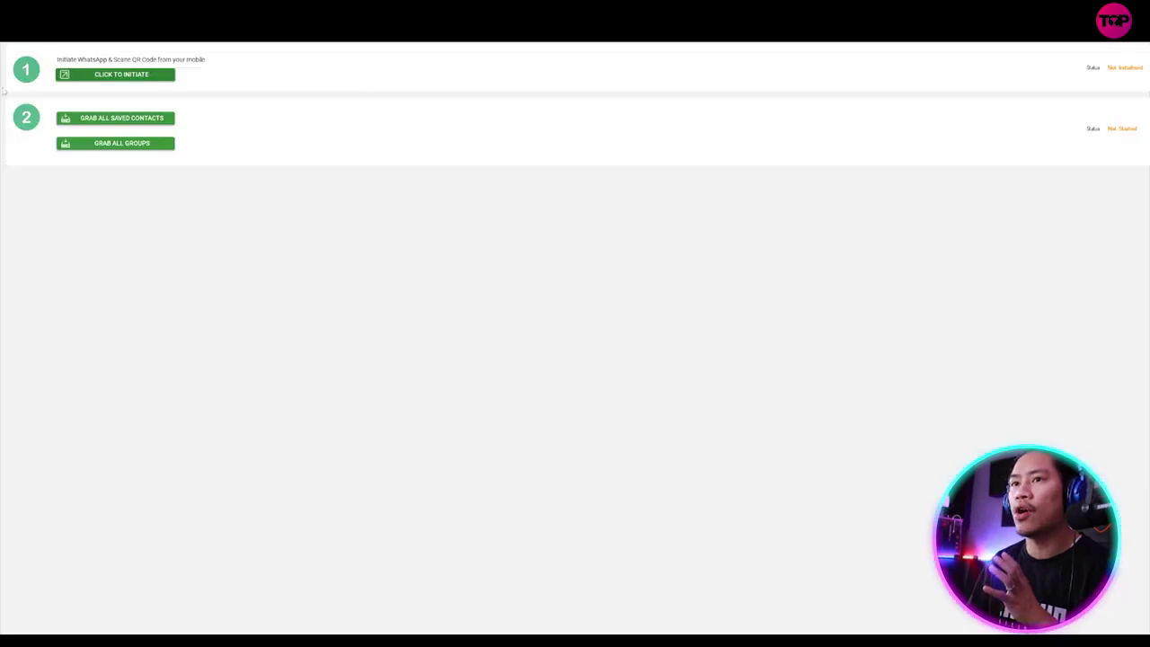
left_click(133, 76)
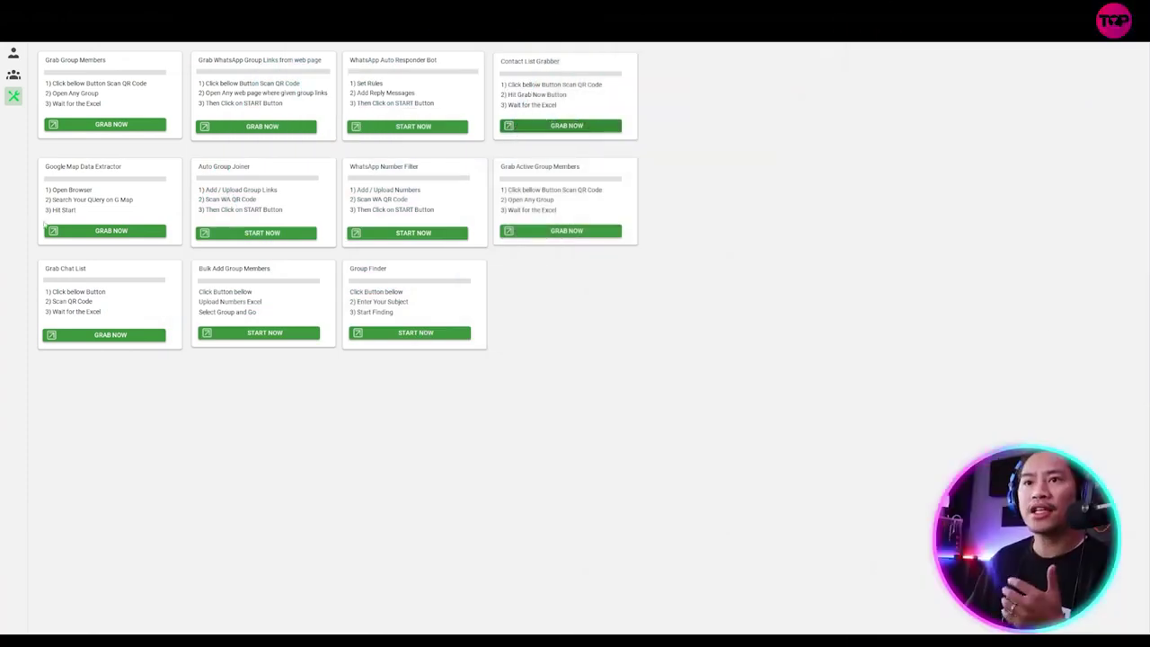
In the Google Map Data Extractor, replace the search term with 'pet shop' and launch the Maps search.
left_click(97, 232)
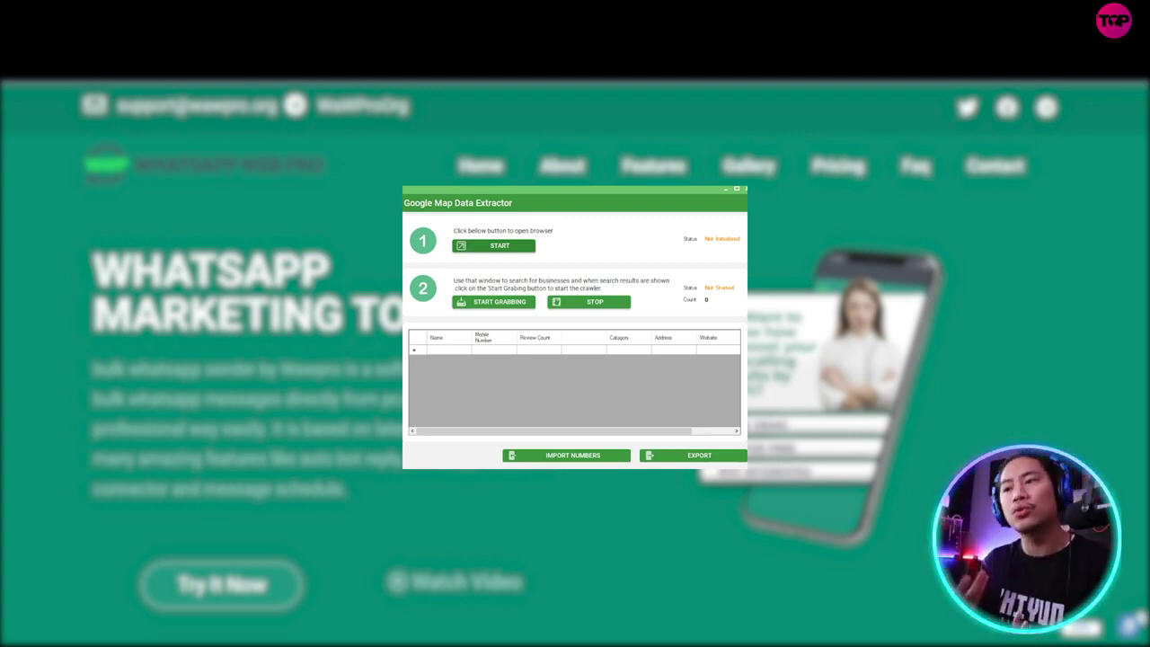
left_click(515, 251)
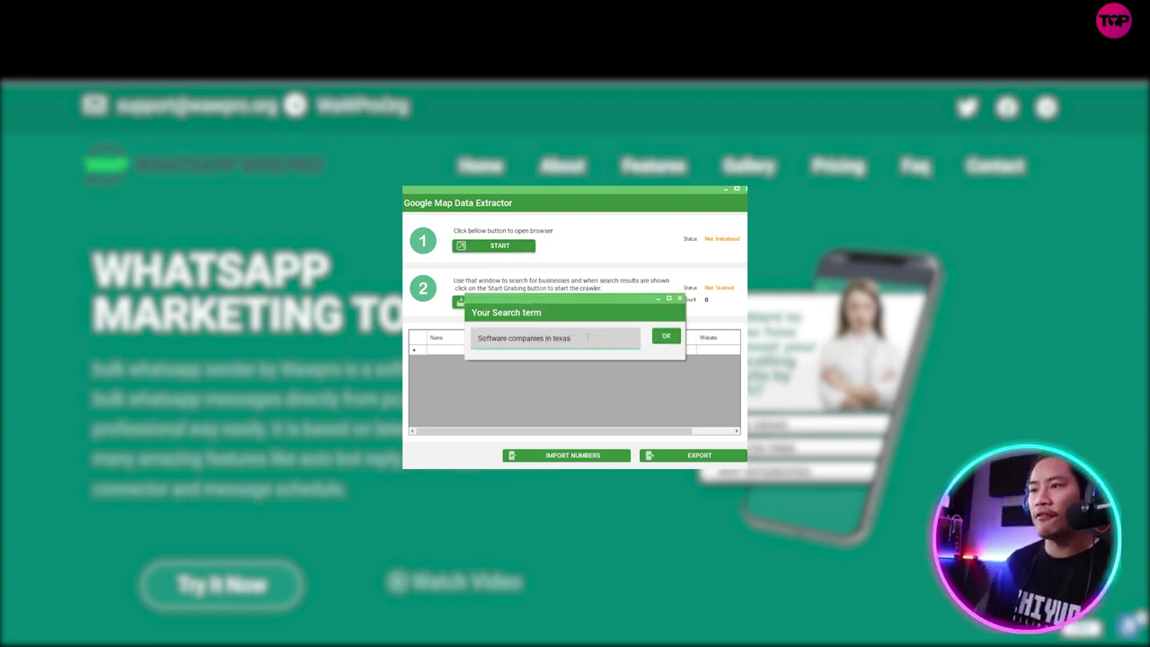
key("ctrl+a")
type("pet s")
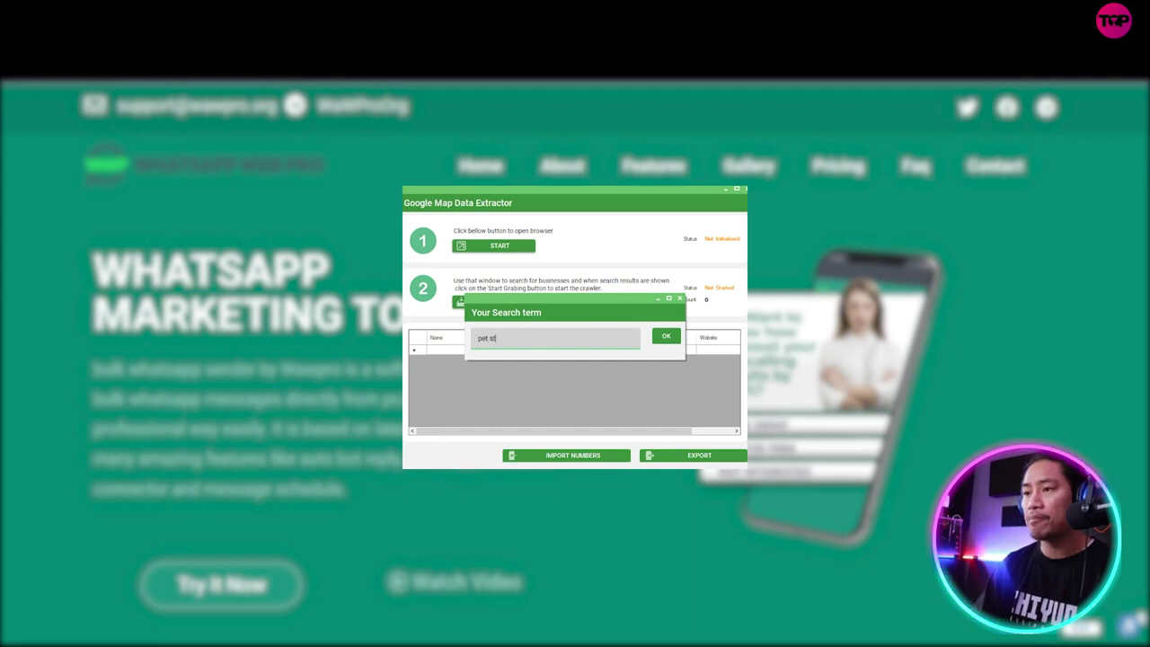
type("hop")
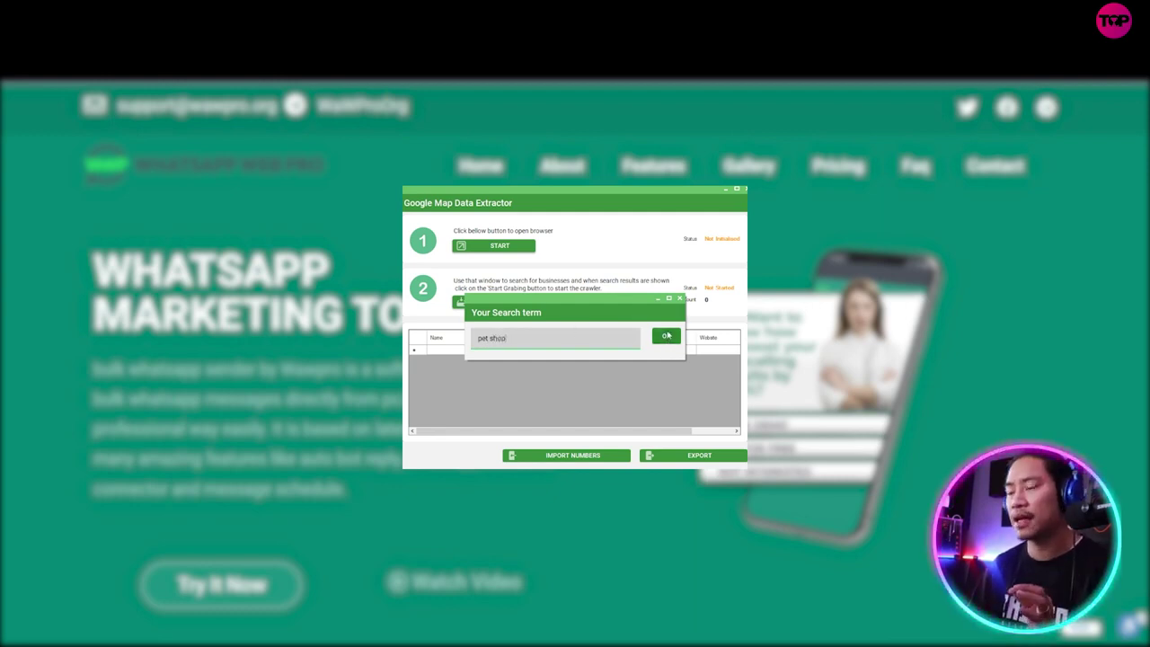
left_click(665, 337)
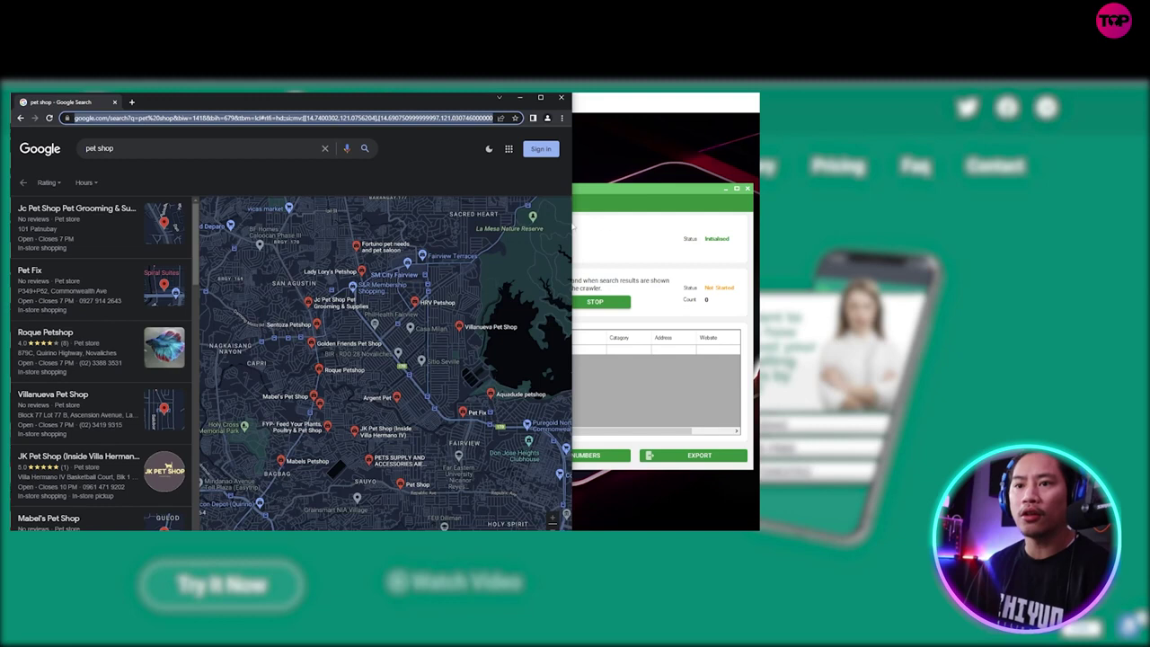
Grab the listed pet shop businesses, stopping after six entries are collected.
left_click(634, 224)
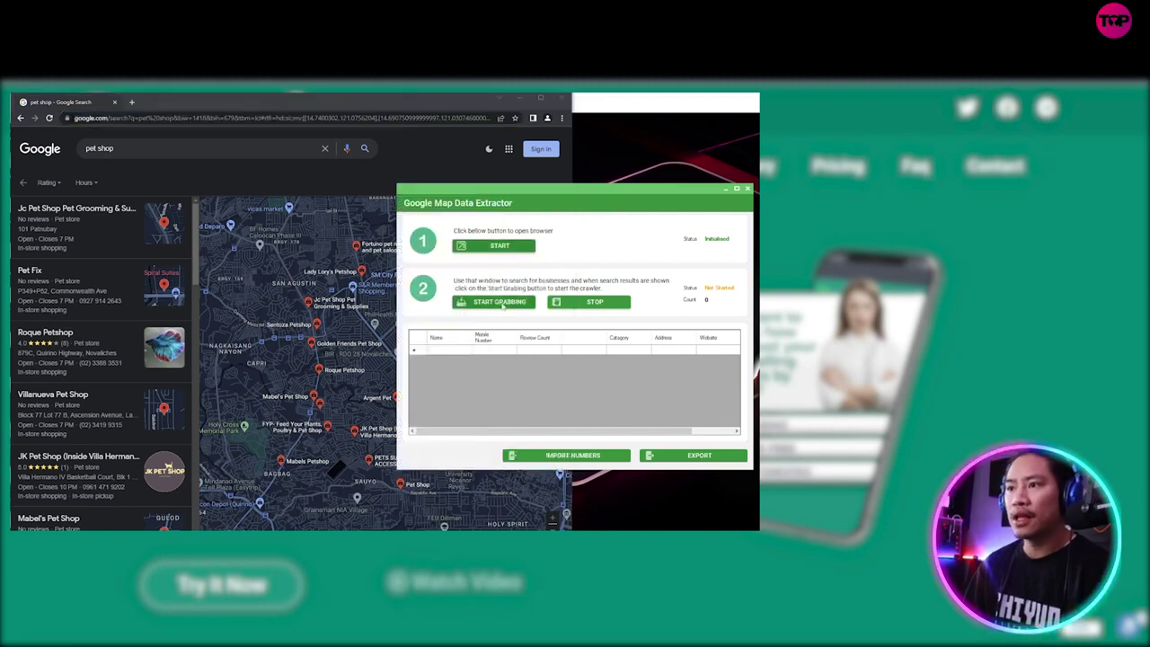
left_click(501, 303)
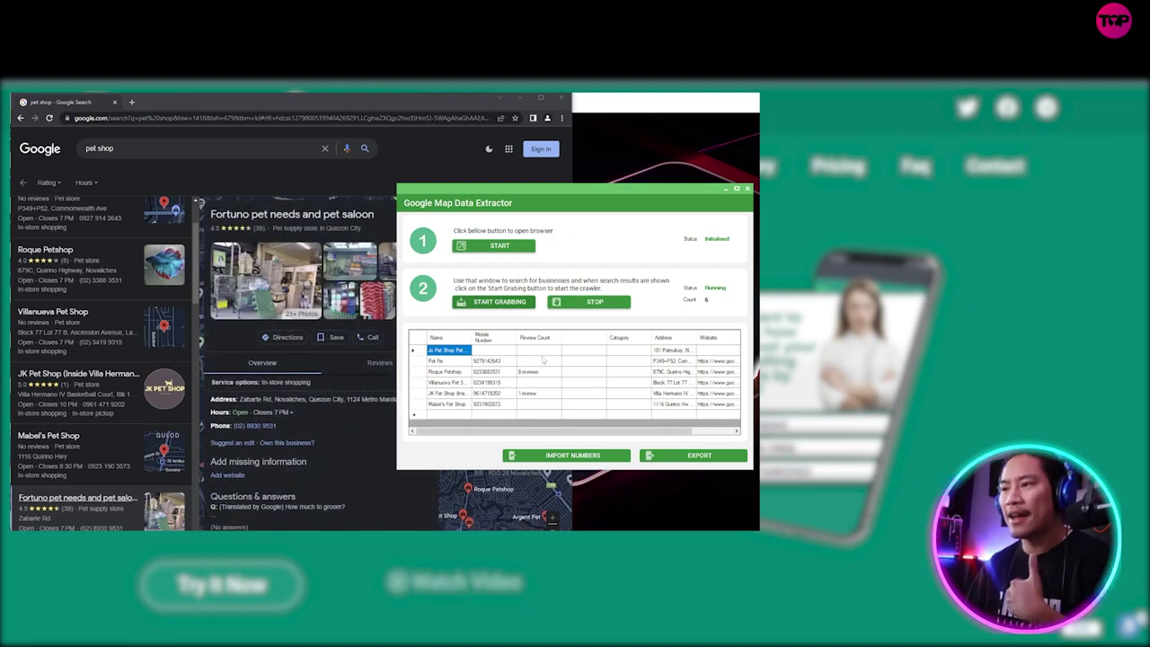
left_click(611, 306)
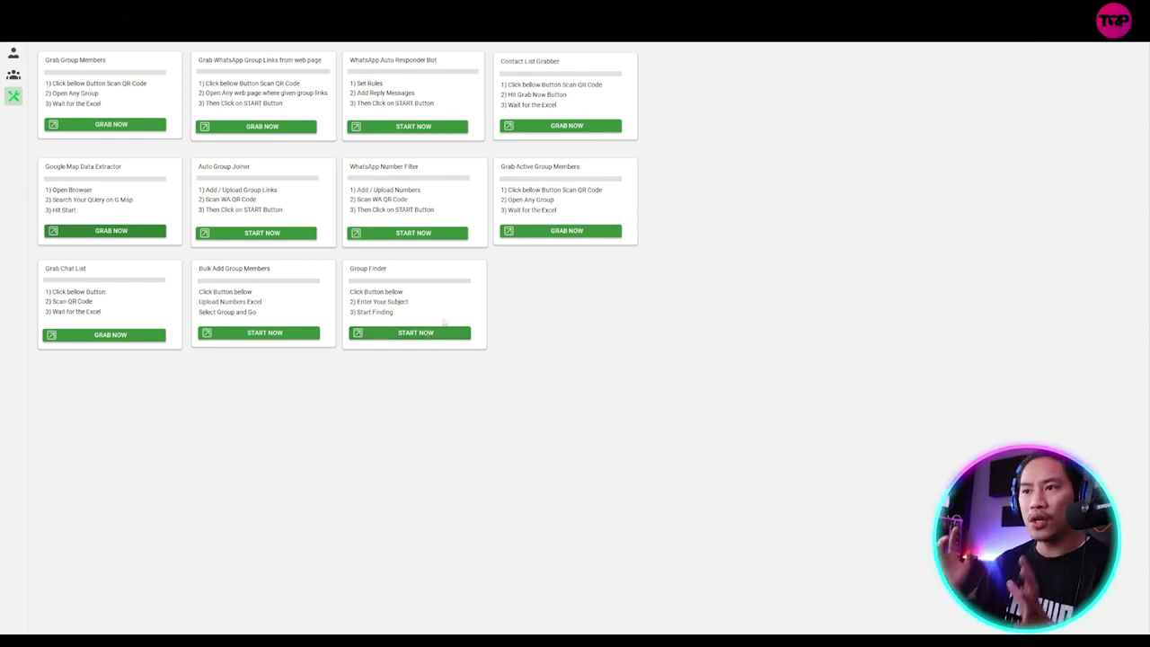
Search Group Finder for 'pets' groups, import their links into the Group Joiner and initiate WhatsApp Web.
left_click(437, 333)
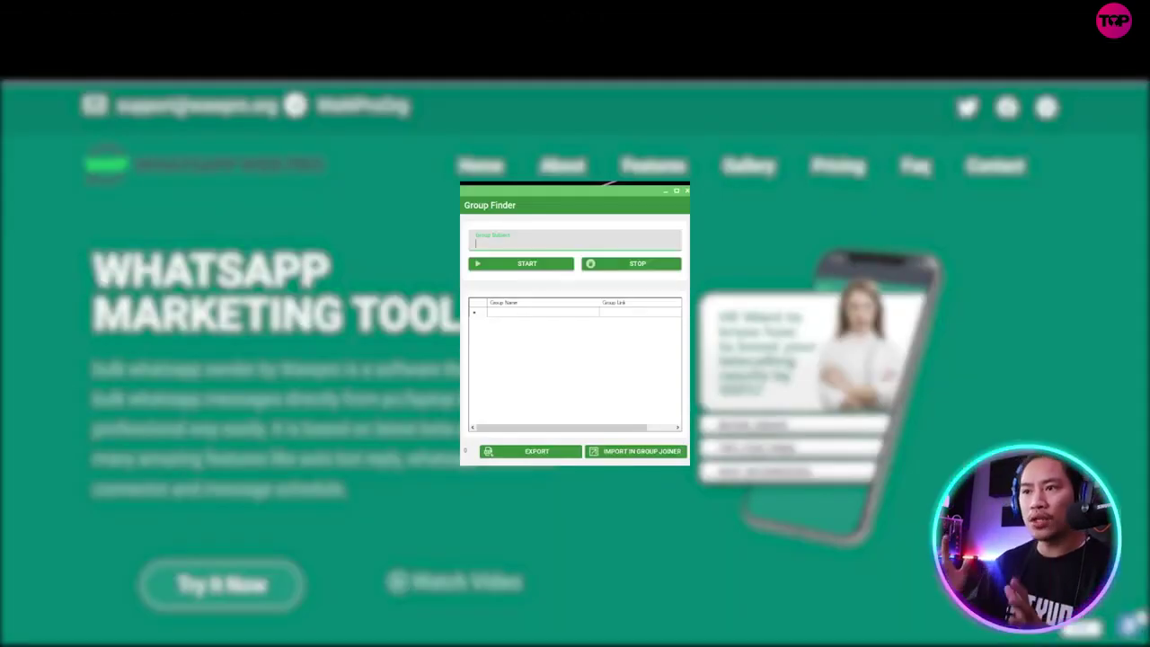
left_click(501, 239)
type("pets")
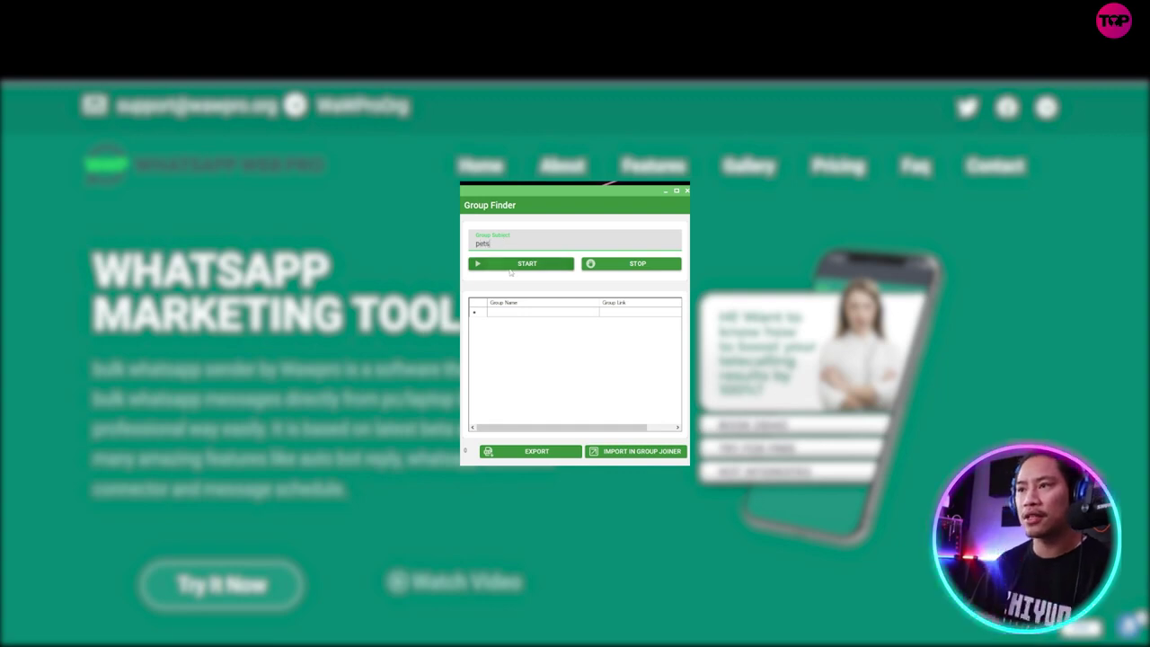
left_click(510, 263)
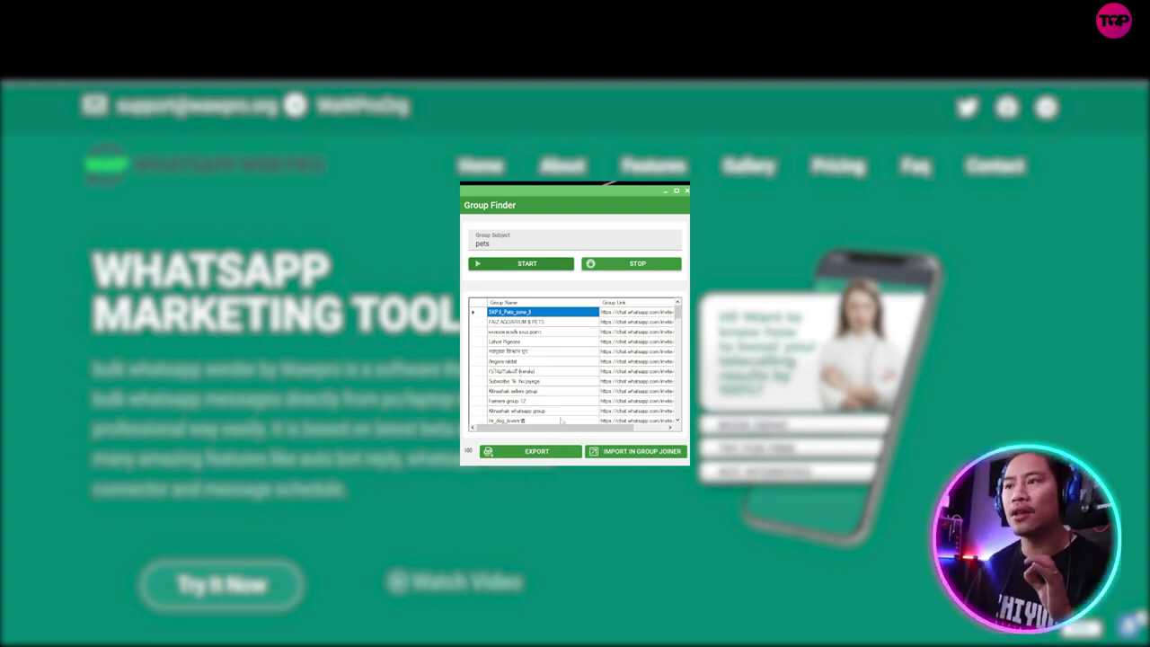
left_click(641, 453)
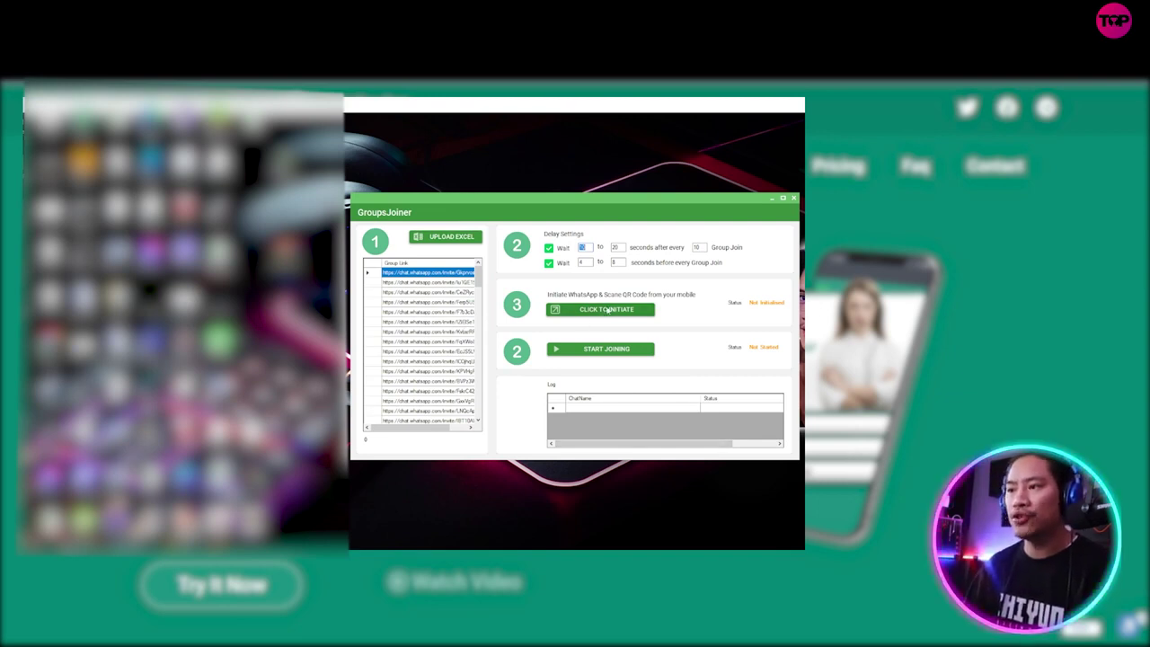
left_click(607, 310)
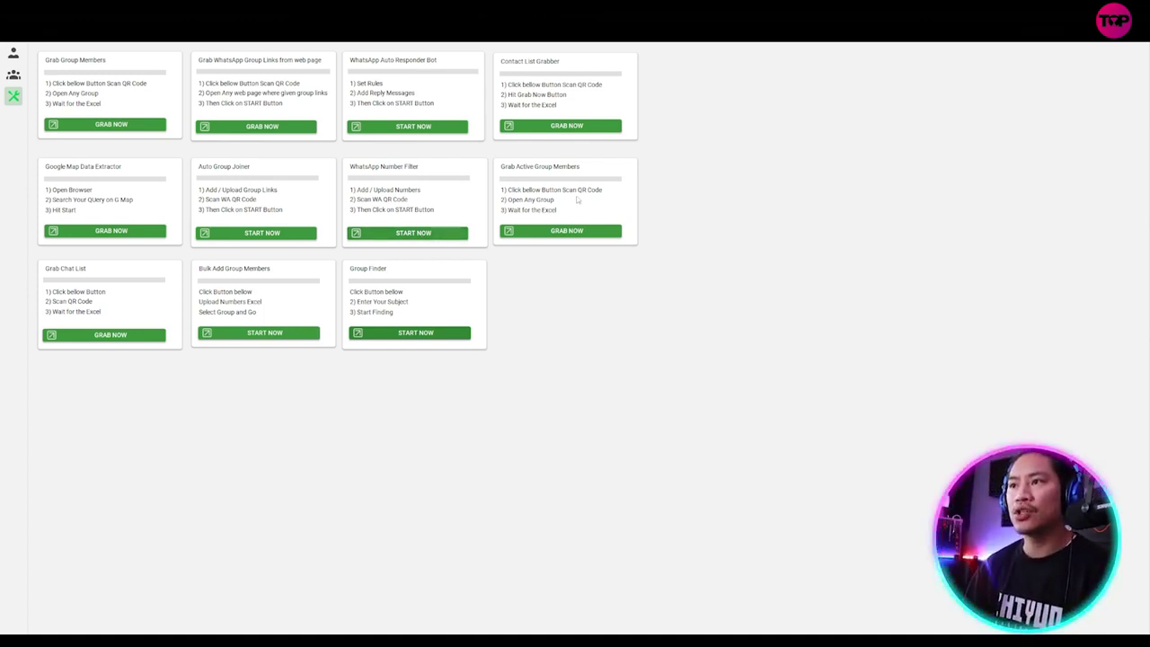
left_click(566, 231)
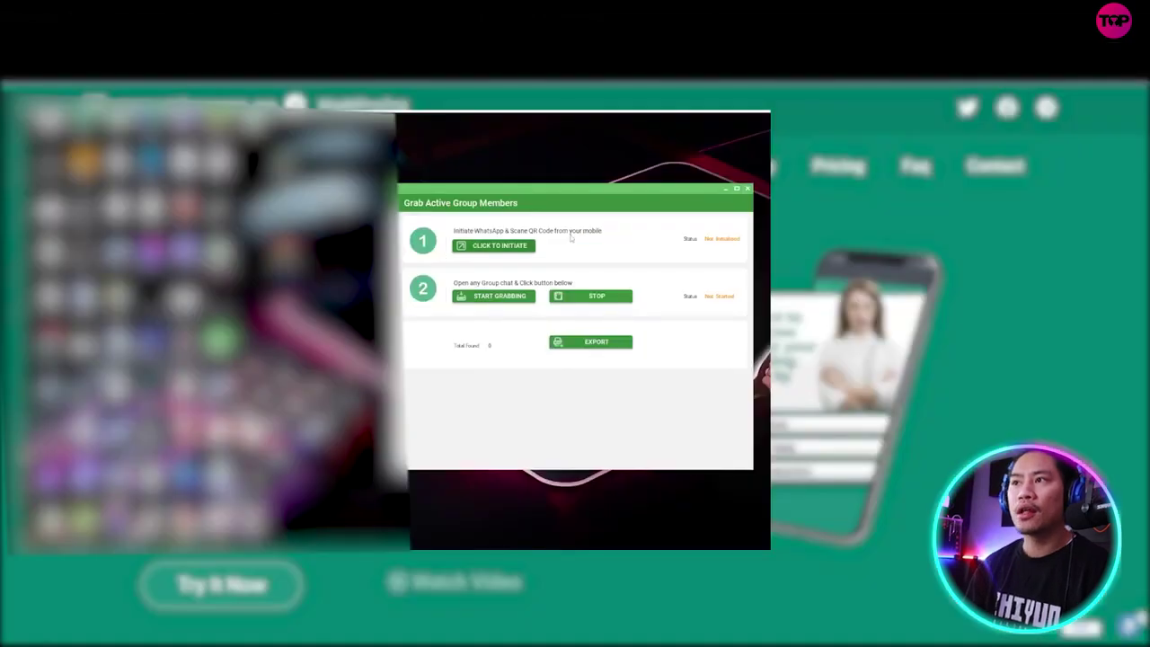
left_click(522, 248)
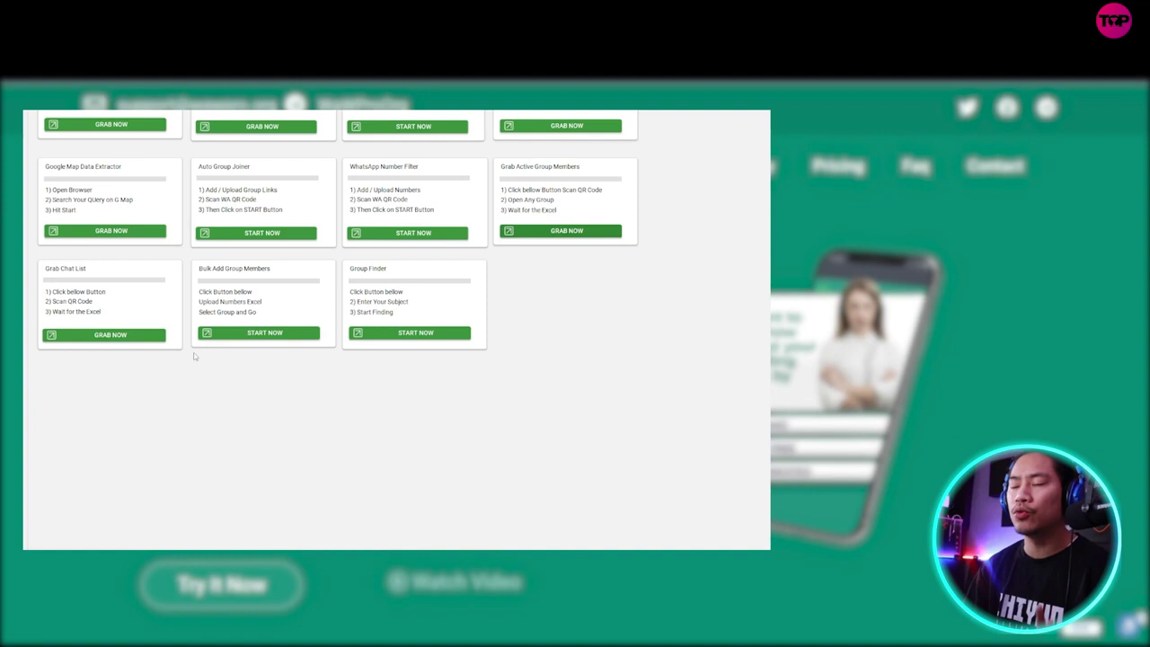
left_click(88, 336)
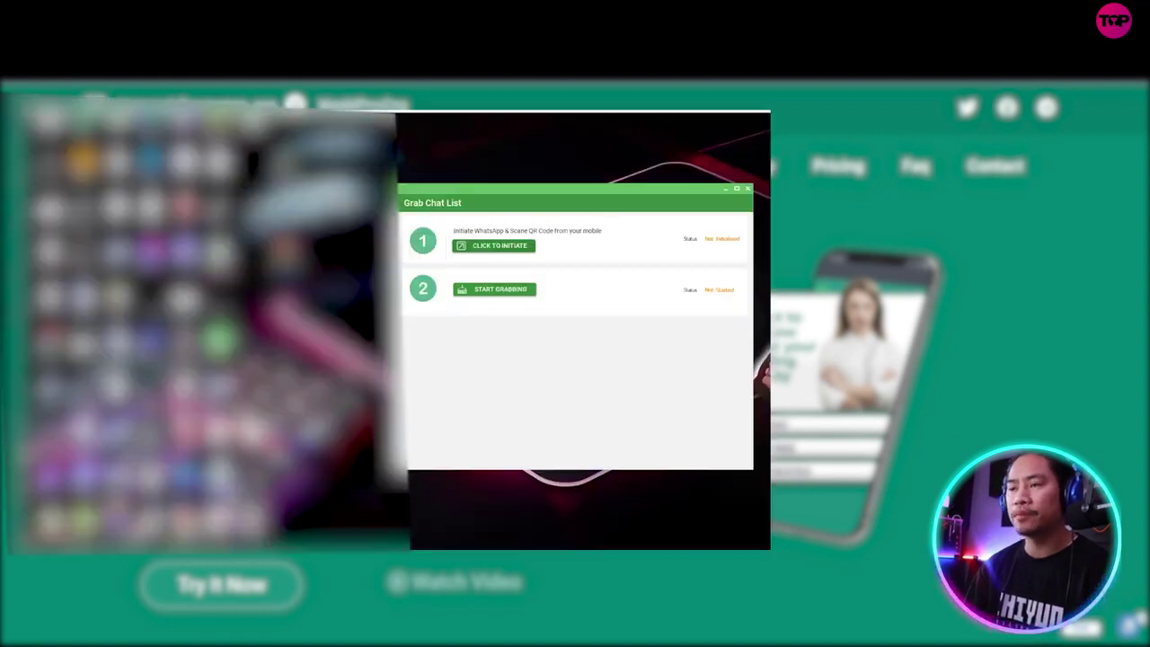
Grab the chat list into an Excel file on the Desktop, close the tool, and open Bulk Add Group Members.
left_click(479, 244)
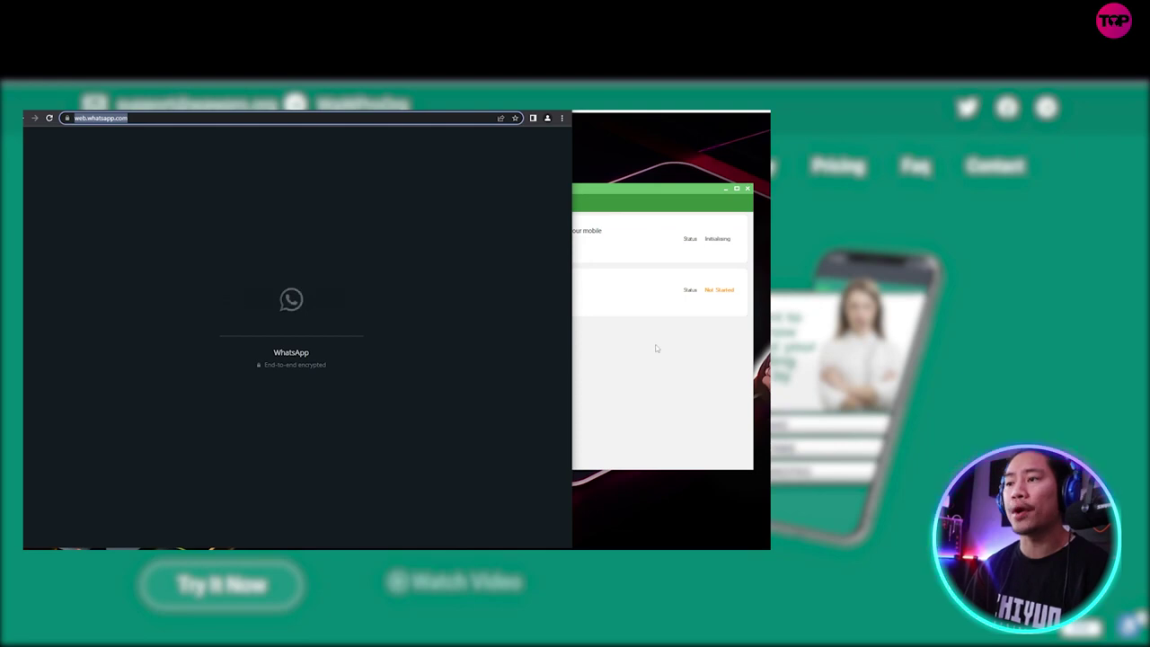
left_click(656, 348)
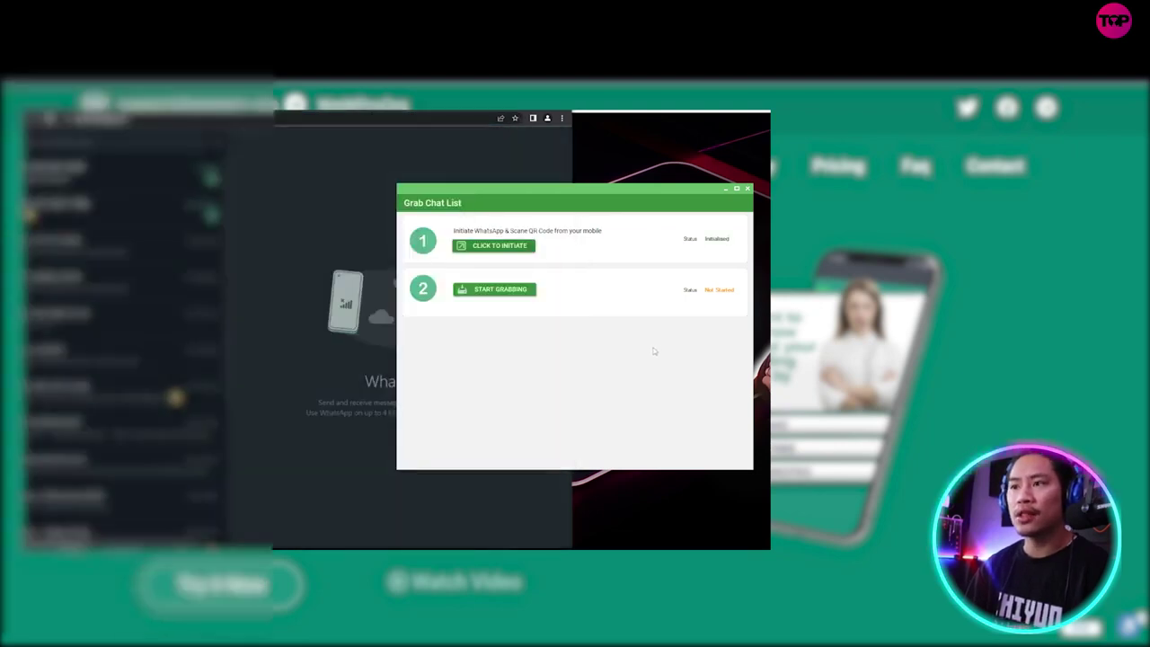
left_click(518, 292)
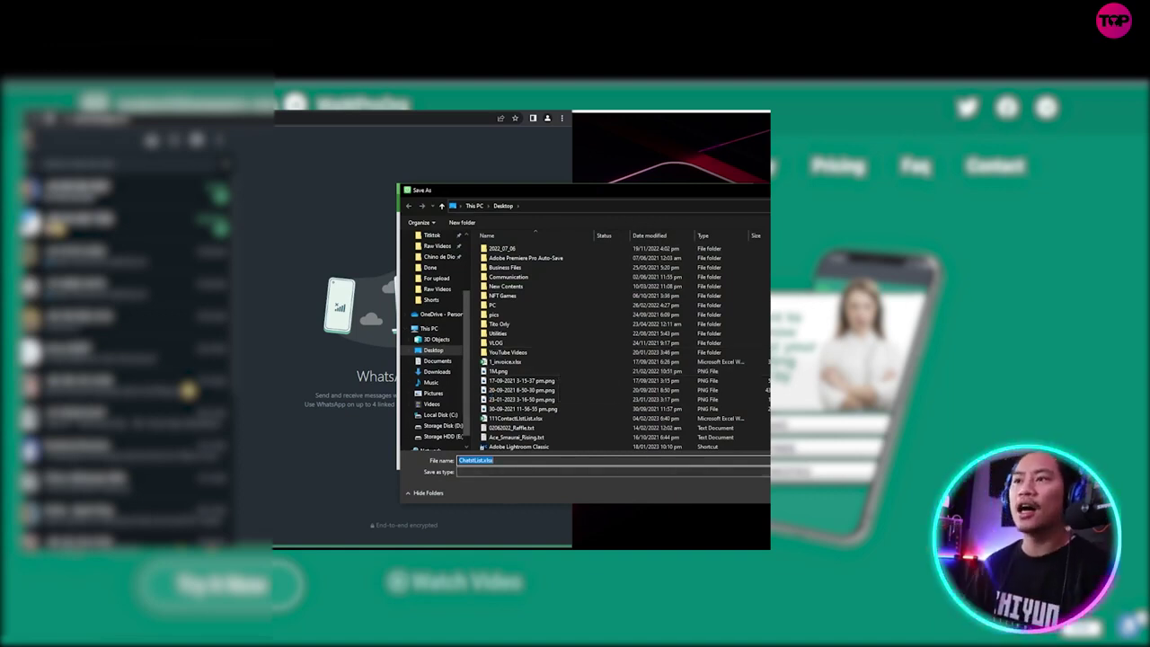
key("Return")
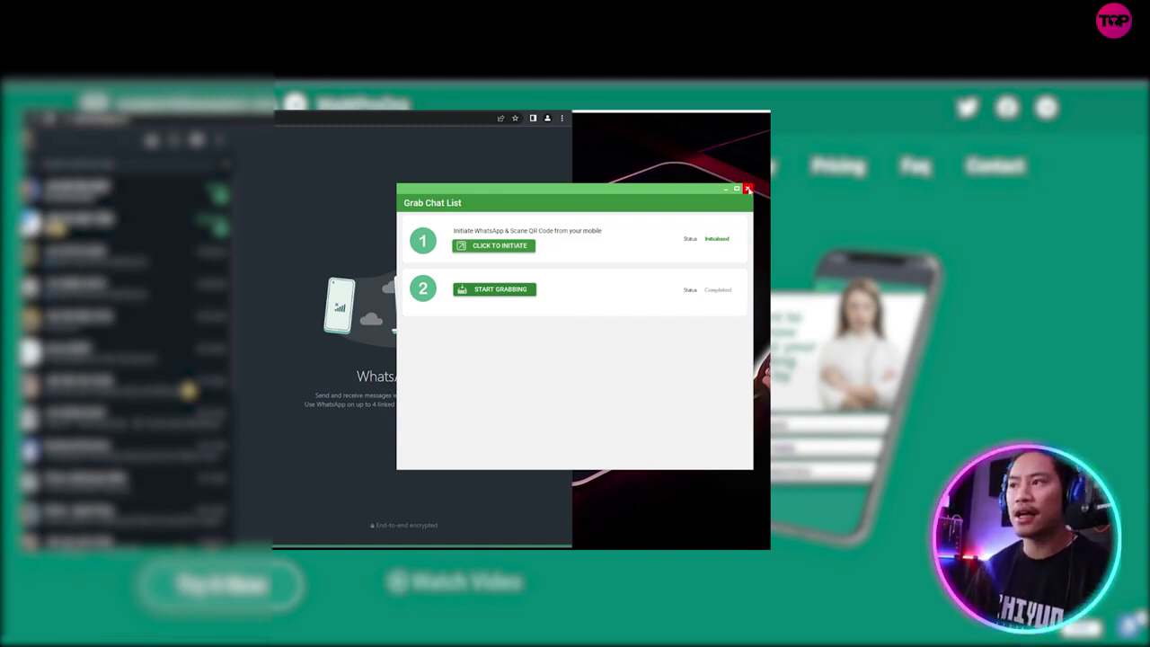
left_click(748, 189)
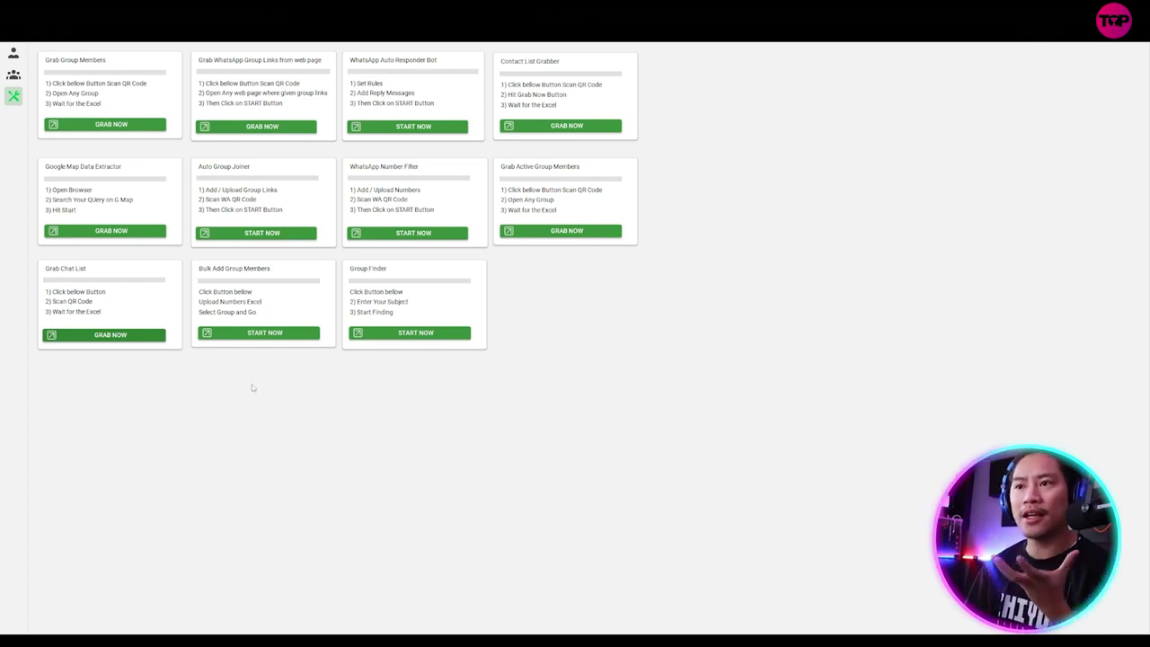
left_click(265, 333)
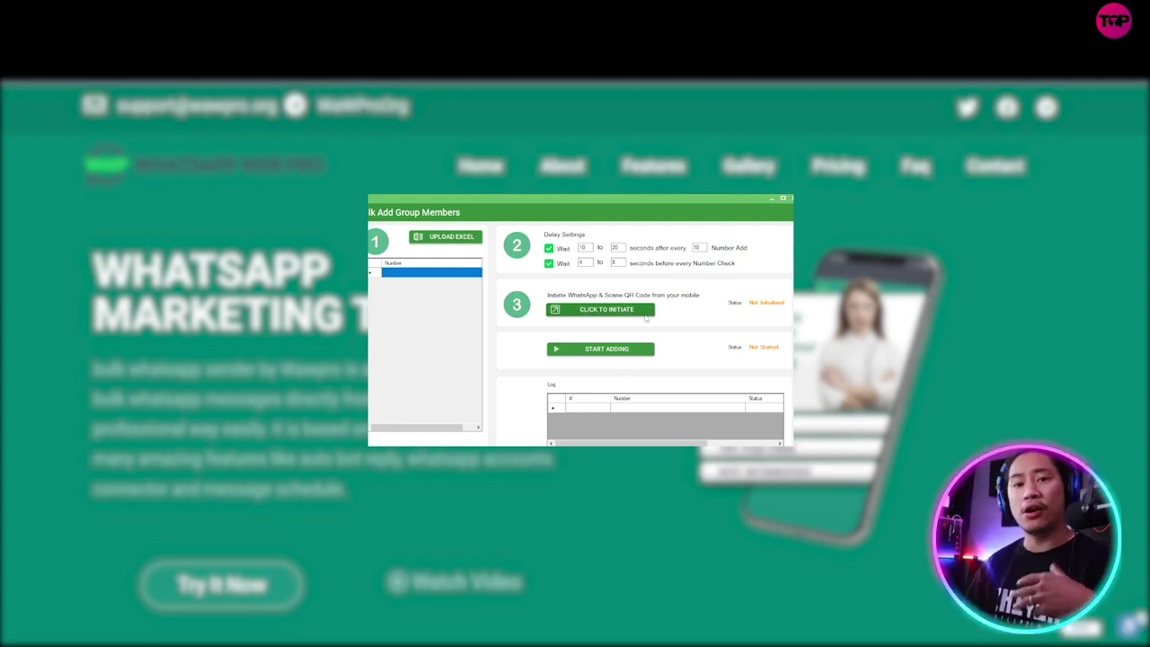
left_click(786, 198)
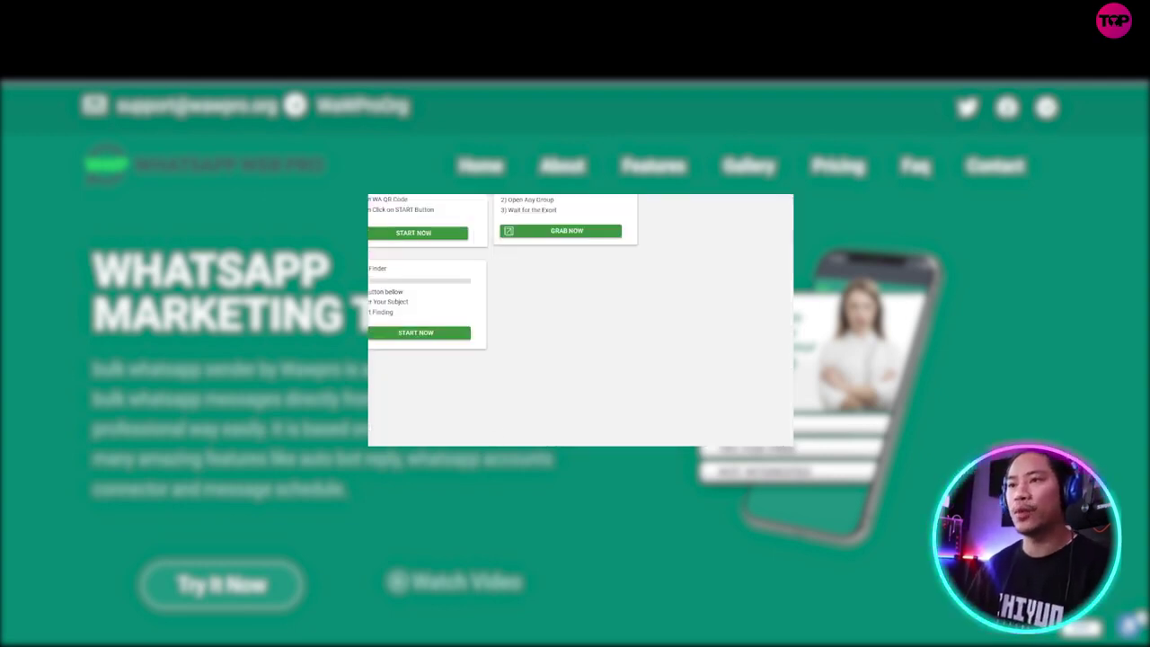